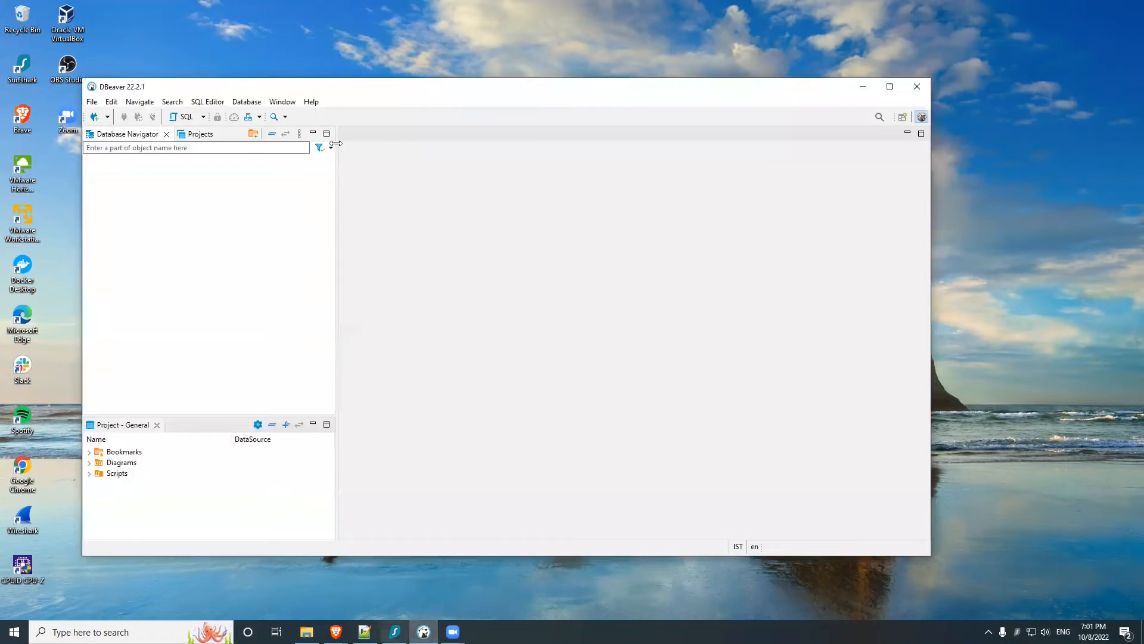
Step: Start a new database connection, find the DuckDB driver with "duc" and proceed to its connection settings
{"action": "left_click_drag", "start_coordinate": [325, 79], "coordinate": [335, 76]}
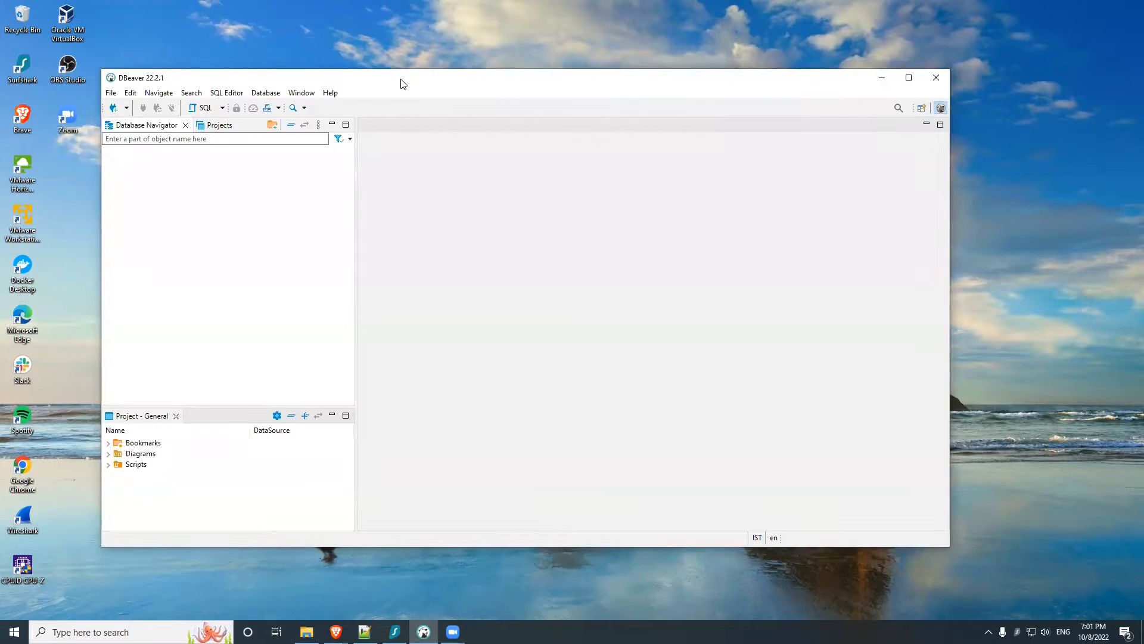
{"action": "left_click", "coordinate": [126, 109]}
{"action": "left_click", "coordinate": [118, 106]}
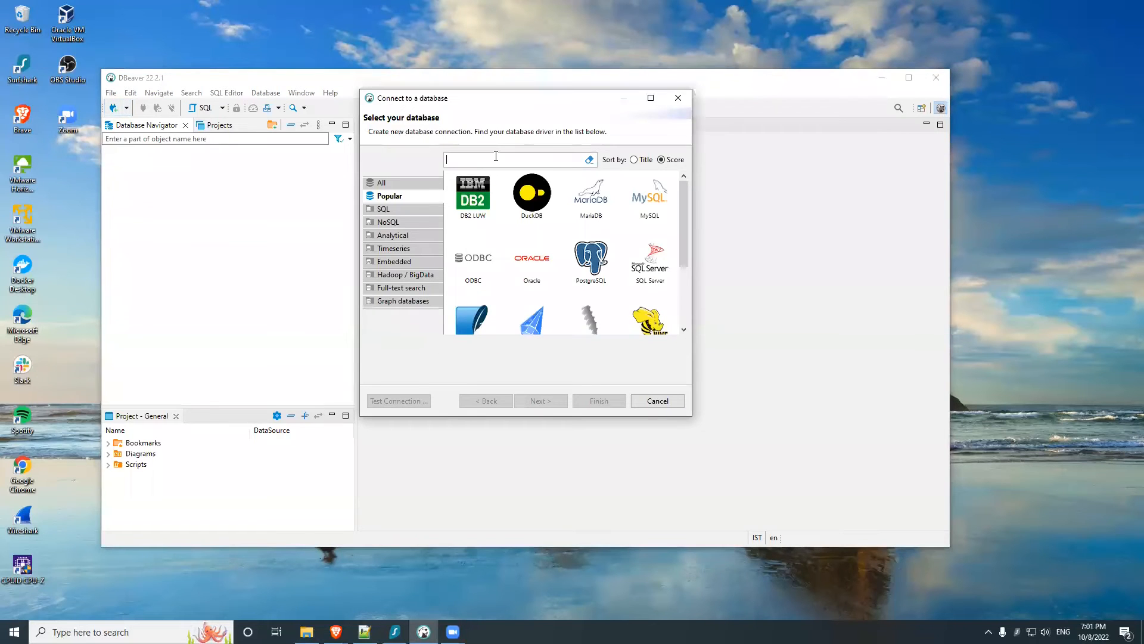
{"action": "type", "text": "duc"}
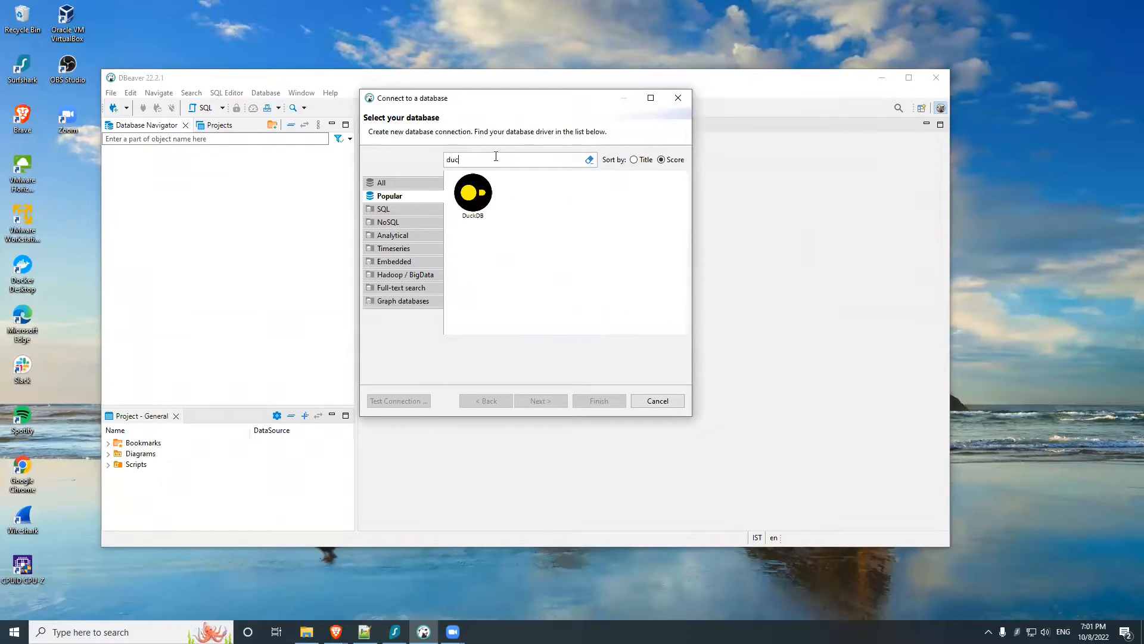
{"action": "left_click", "coordinate": [474, 196]}
{"action": "left_click", "coordinate": [553, 401]}
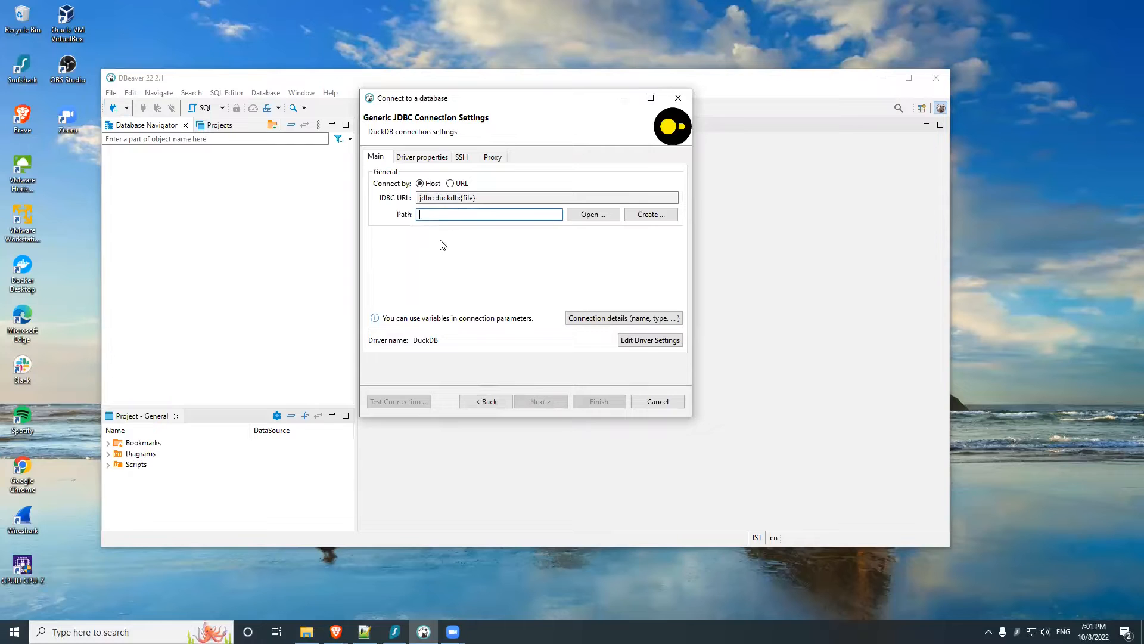
Step: Set the DuckDB connection path to ":memory:" and finish creating the connection
{"action": "type", "text": ":"}
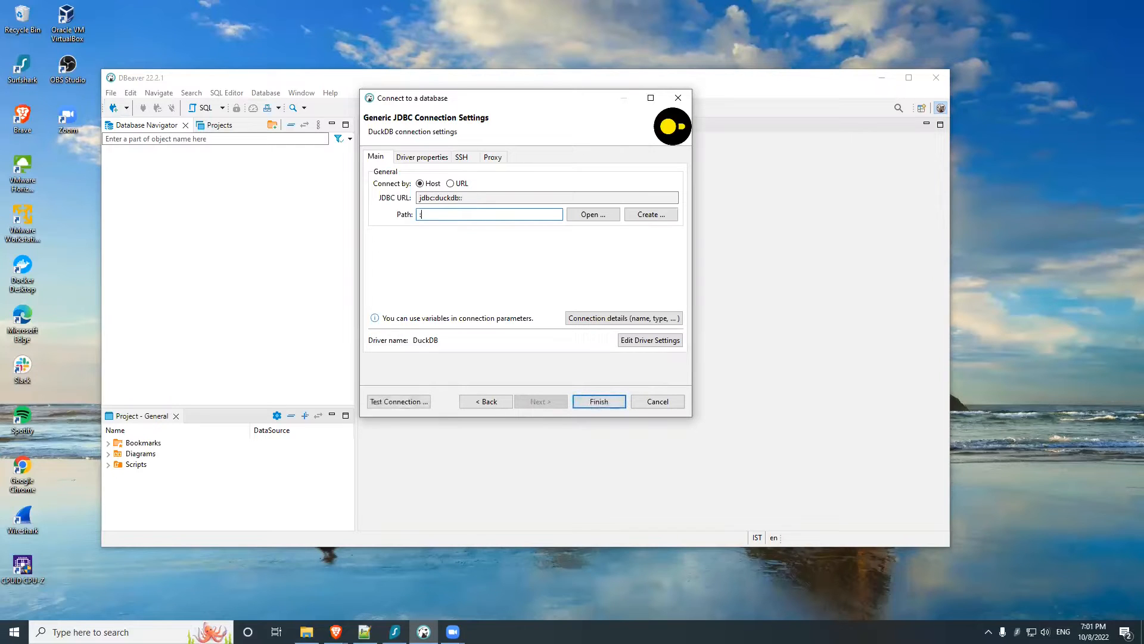
{"action": "type", "text": "memory:"}
{"action": "left_click_drag", "start_coordinate": [477, 216], "coordinate": [417, 215]}
{"action": "left_click_drag", "start_coordinate": [485, 105], "coordinate": [543, 101]}
{"action": "left_click", "coordinate": [660, 398]}
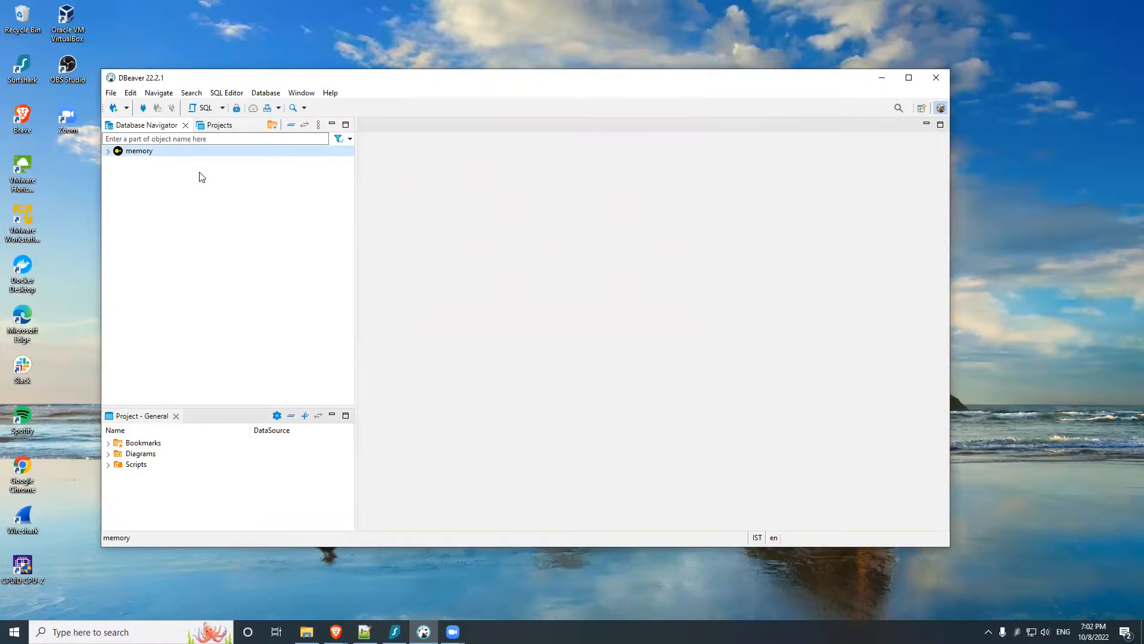
Step: Expand the memory connection and download the missing DuckDB driver files
{"action": "left_click", "coordinate": [108, 151]}
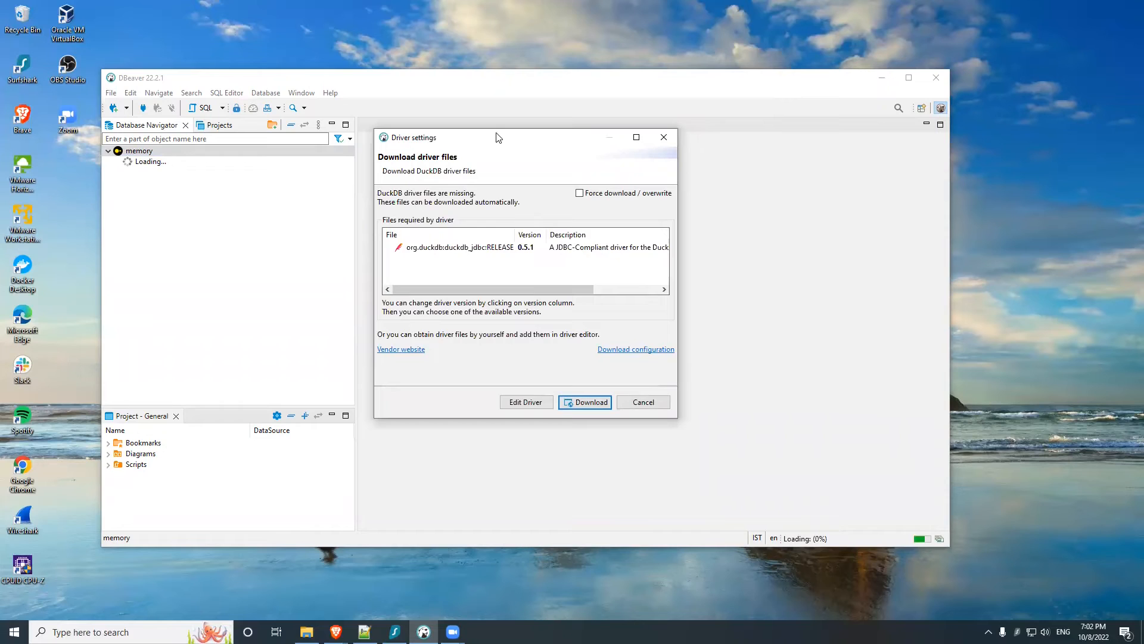
{"action": "left_click_drag", "start_coordinate": [499, 137], "coordinate": [404, 135]}
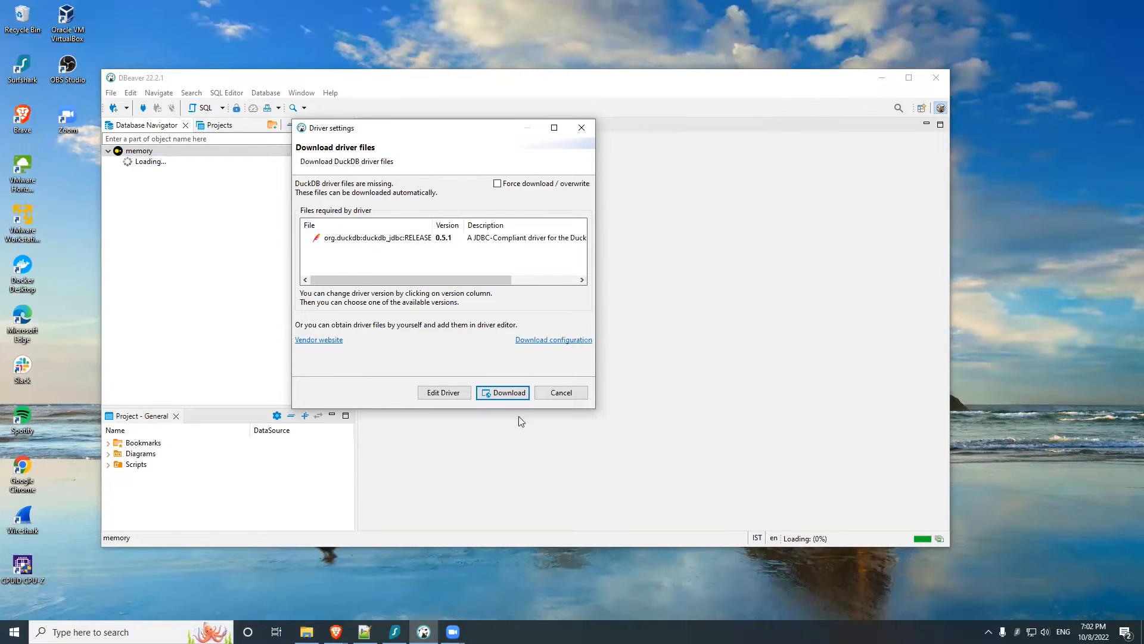
{"action": "left_click", "coordinate": [502, 394]}
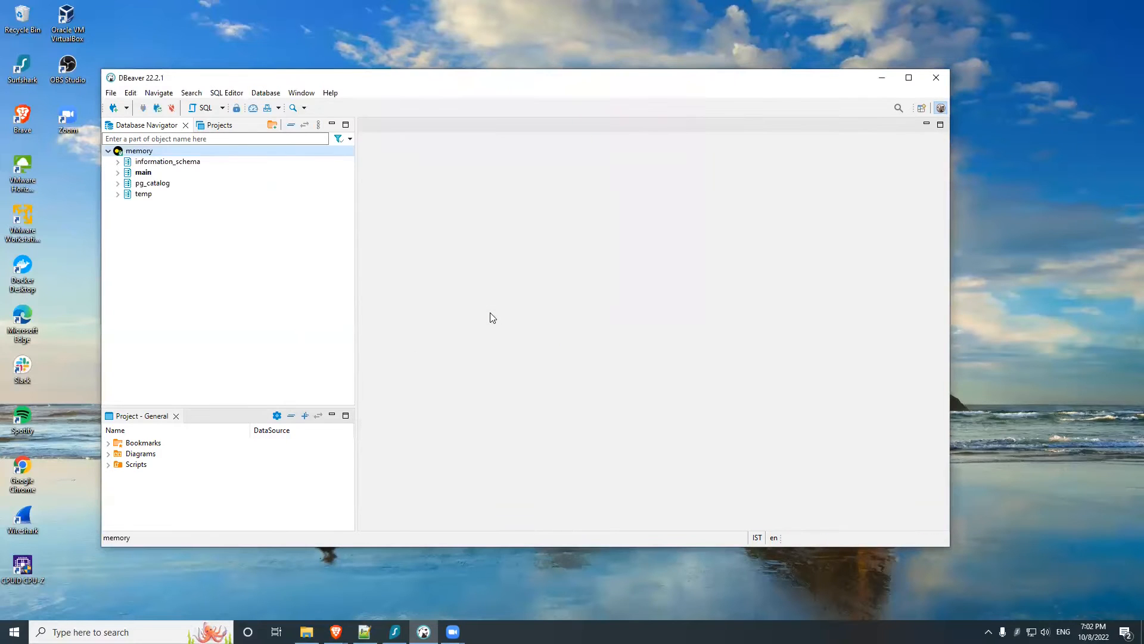
Step: Open an SQL script for the memory connection
{"action": "right_click", "coordinate": [127, 154]}
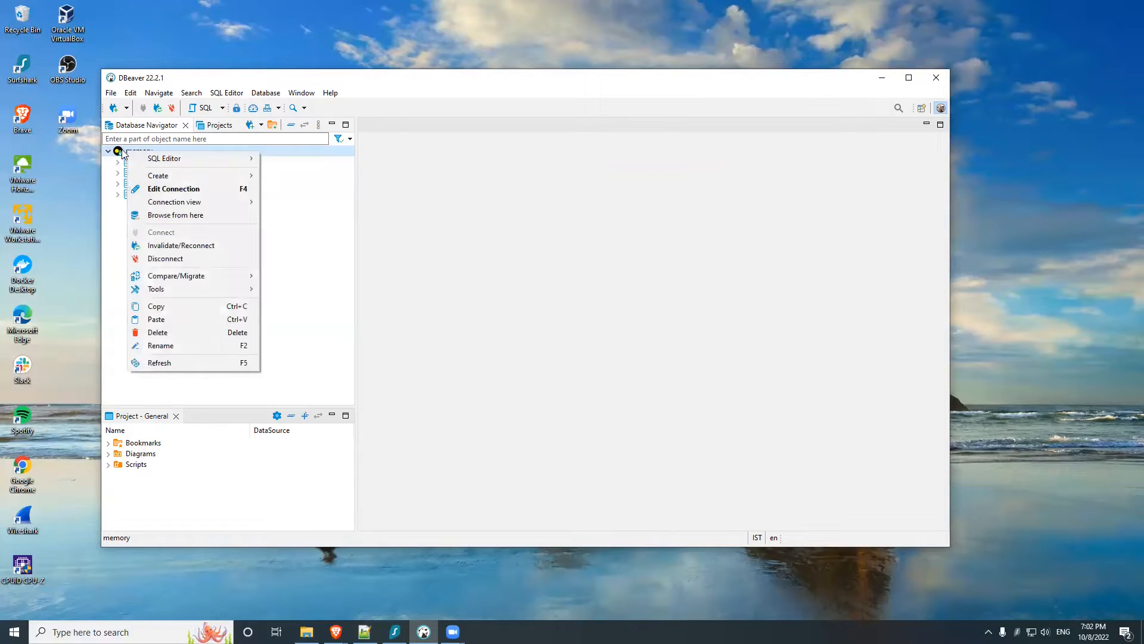
{"action": "left_click", "coordinate": [125, 154]}
{"action": "right_click", "coordinate": [133, 154]}
{"action": "mouse_move", "coordinate": [164, 160]}
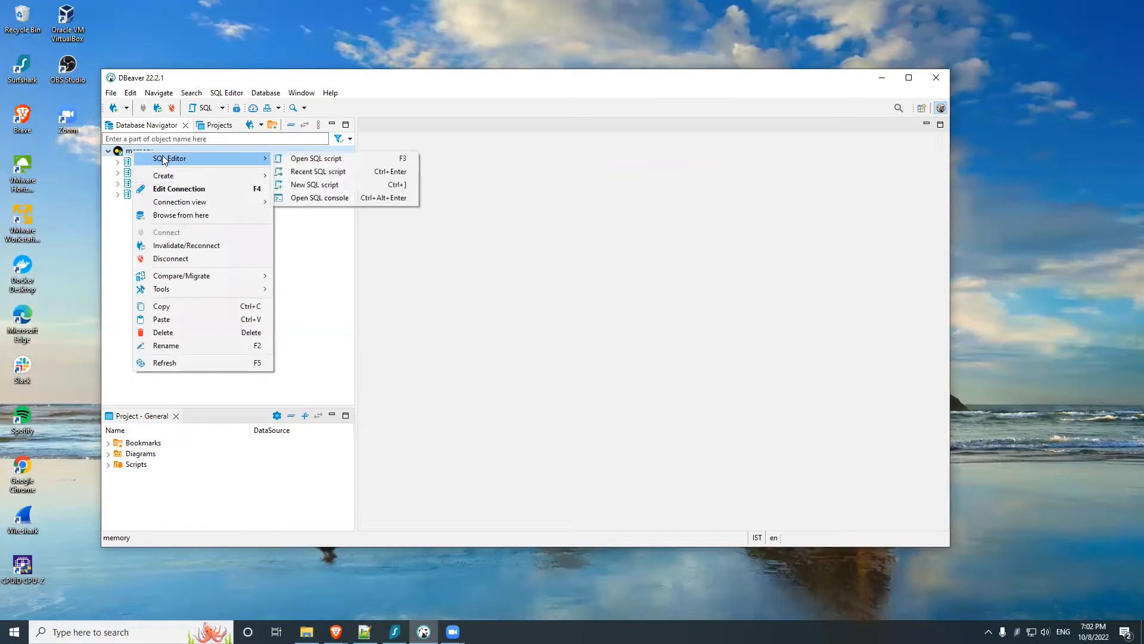
{"action": "left_click", "coordinate": [405, 157]}
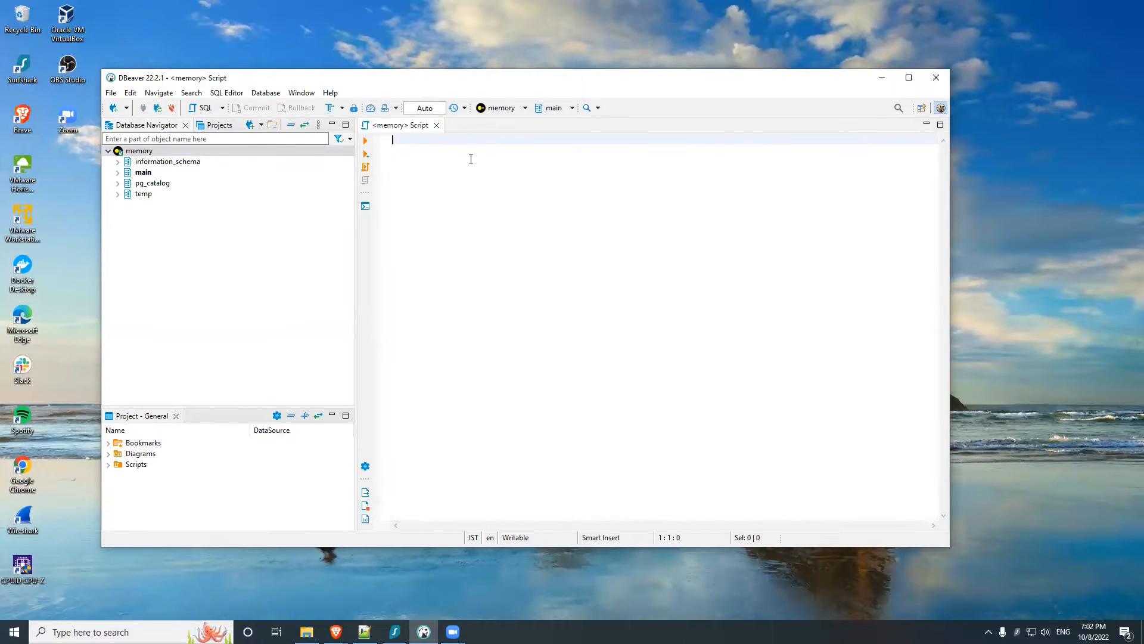
Step: Begin the query in the script with "SELECT * FROM"
{"action": "type", "text": "SLECT"}
{"action": "key", "text": "BackSpace"}
{"action": "key", "text": "BackSpace"}
{"action": "key", "text": "BackSpace"}
{"action": "type", "text": "E"}
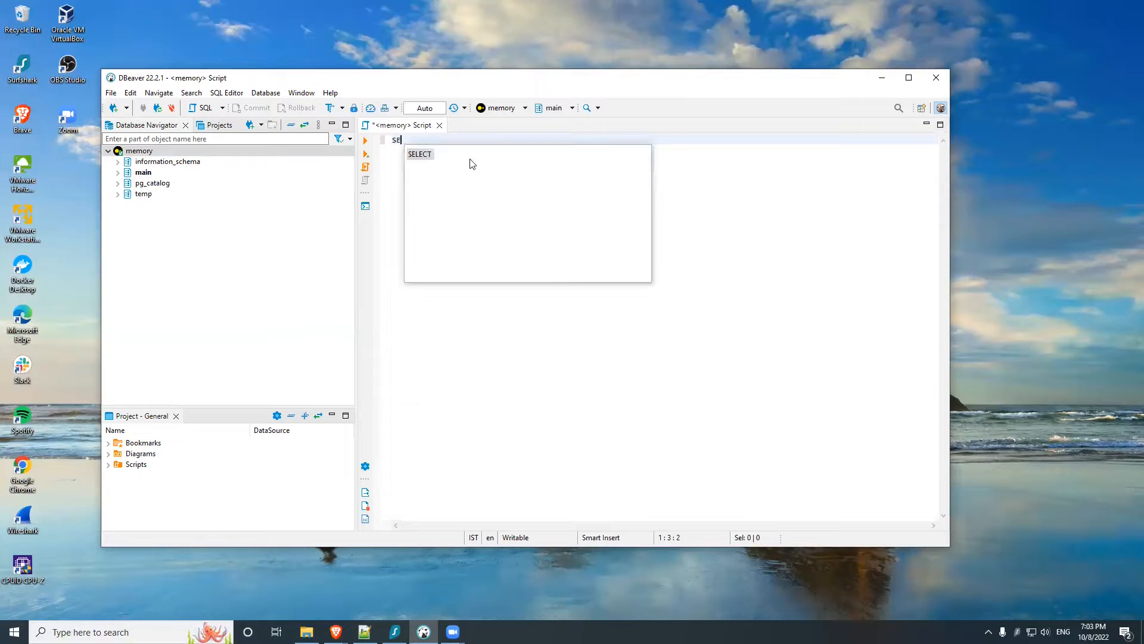
{"action": "type", "text": "LECT * FROM"}
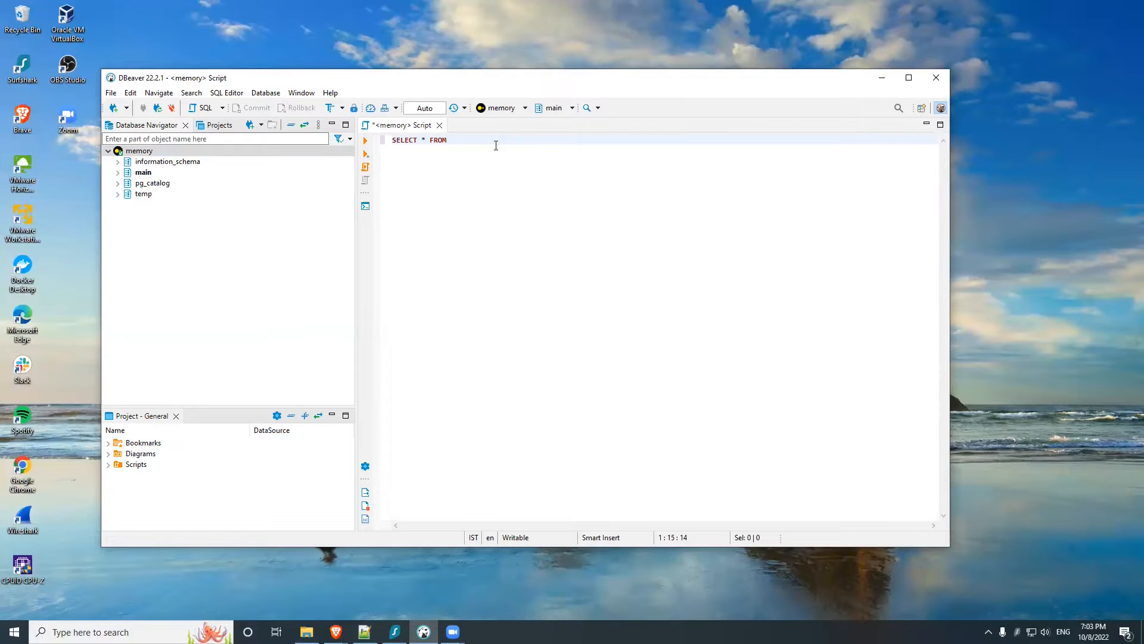
Step: Switch to File Explorer, copy the full path of userdata1.parquet from the D: drive's sample folder, and return to DBeaver
{"action": "left_click", "coordinate": [306, 632]}
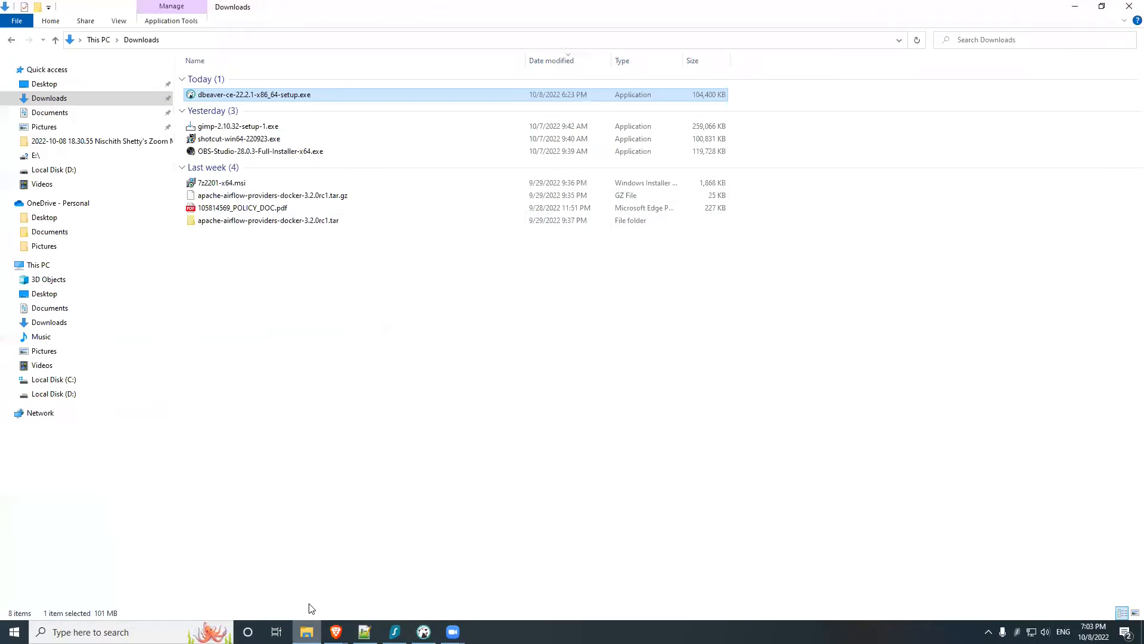
{"action": "left_click", "coordinate": [48, 268]}
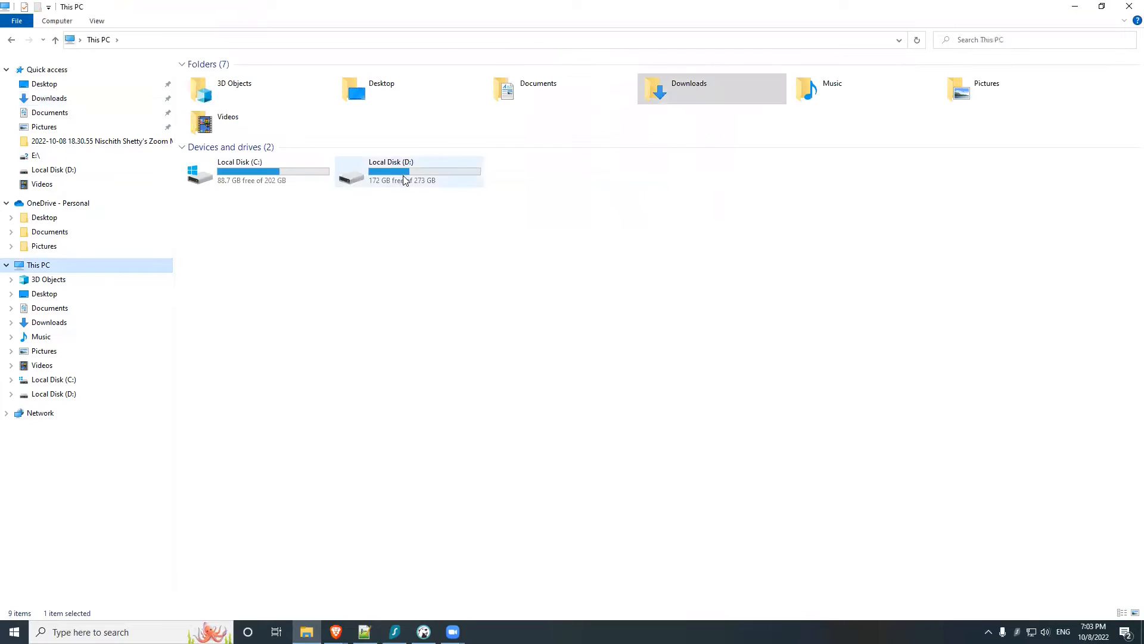
{"action": "double_click", "coordinate": [404, 179]}
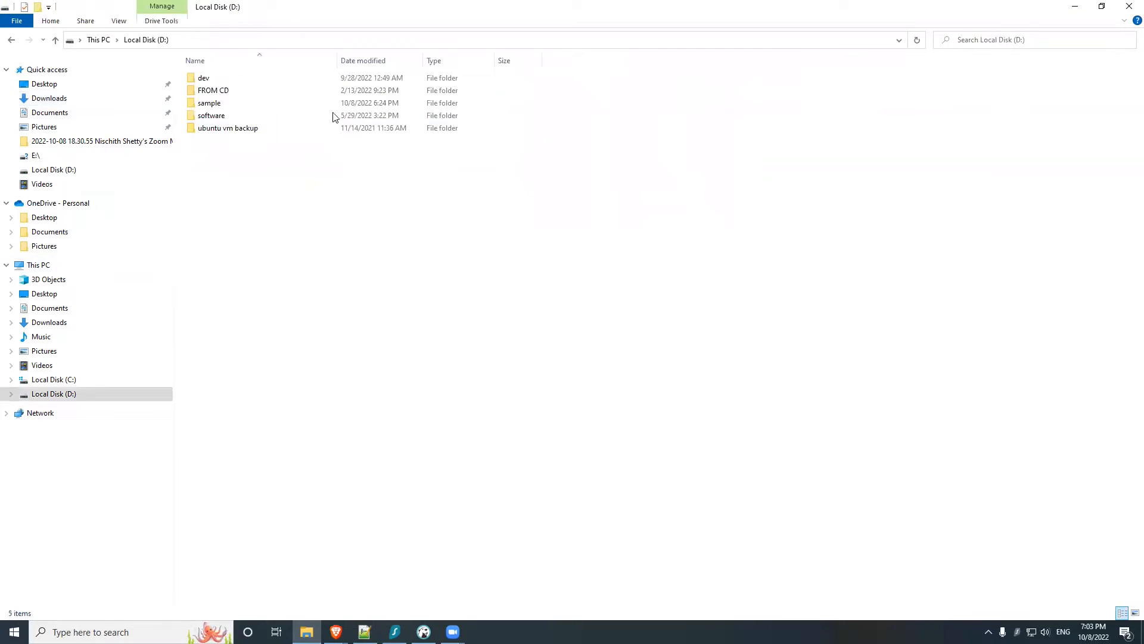
{"action": "double_click", "coordinate": [217, 102]}
{"action": "left_click", "coordinate": [224, 80]}
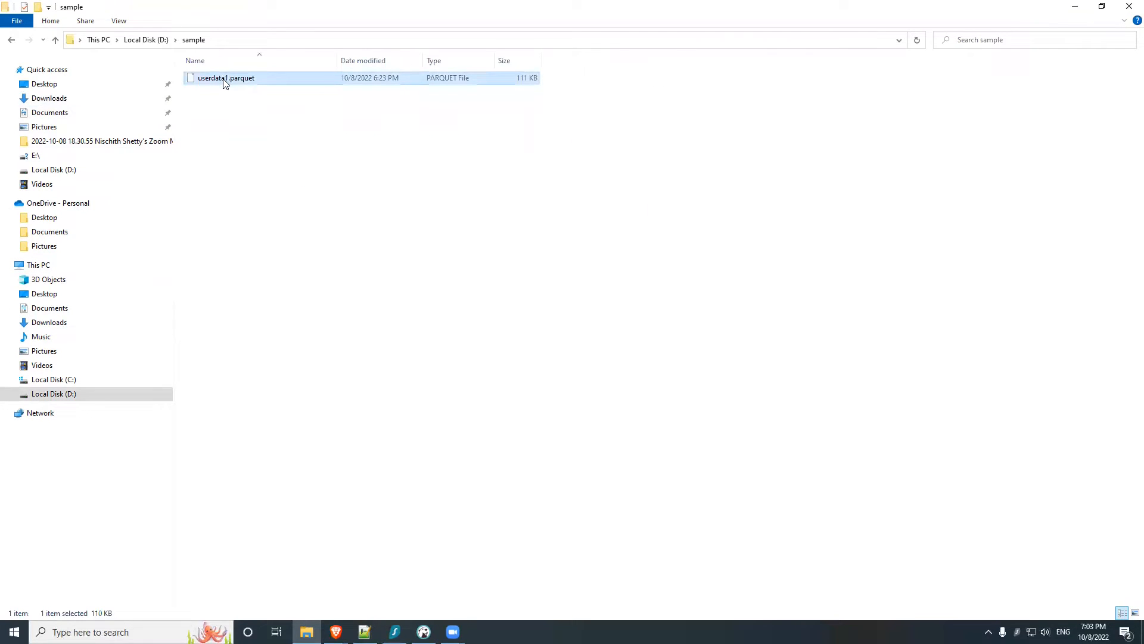
{"action": "right_click", "coordinate": [224, 80]}
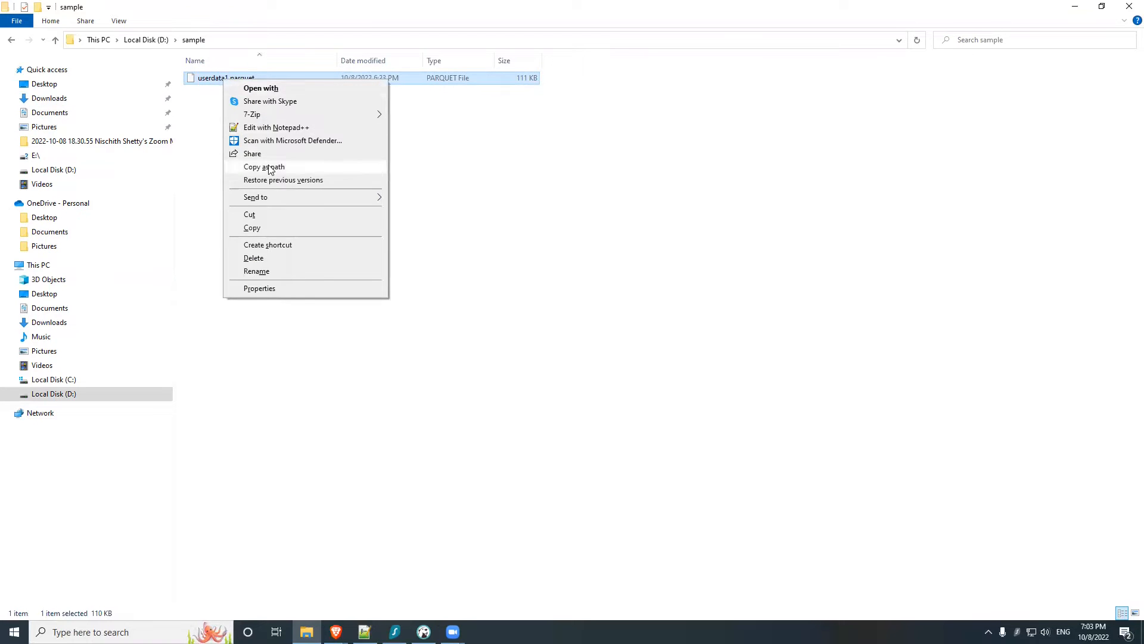
{"action": "left_click", "coordinate": [270, 167]}
{"action": "left_click", "coordinate": [1074, 6]}
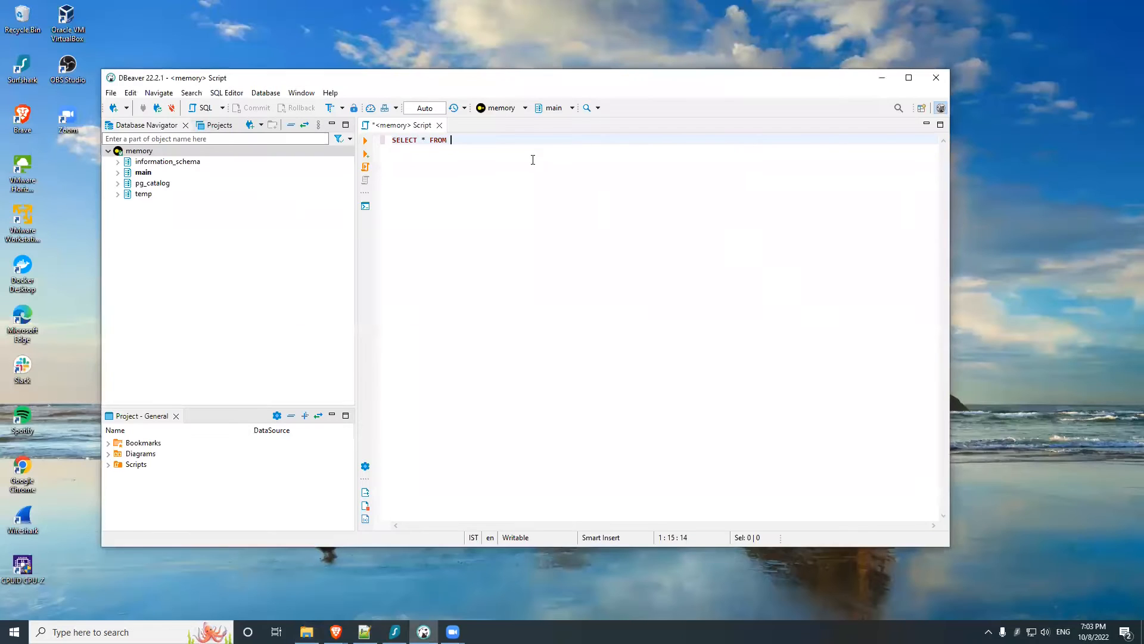
Step: Complete the query as SELECT * FROM "D:\sample\userdata1.parquet"; and run it
{"action": "type", "text": "''"}
{"action": "key", "text": "ctrl+v"}
{"action": "left_click", "coordinate": [365, 141]}
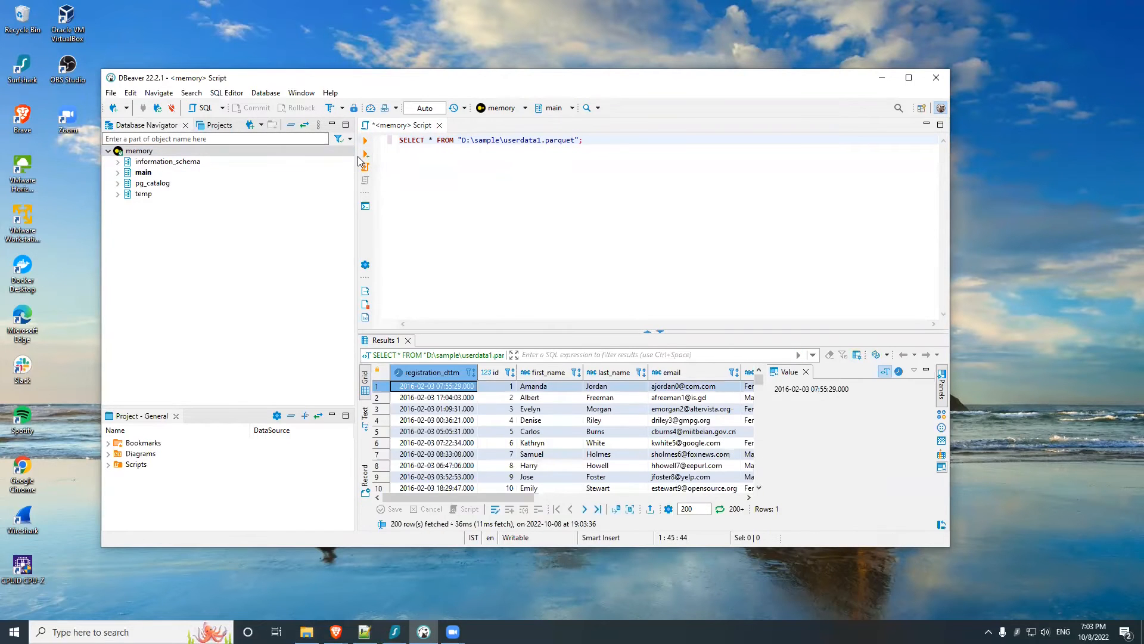
Step: Maximize the window, close the Value viewer and enlarge the results grid to look through the returned rows
{"action": "left_click_drag", "start_coordinate": [354, 153], "coordinate": [261, 153]}
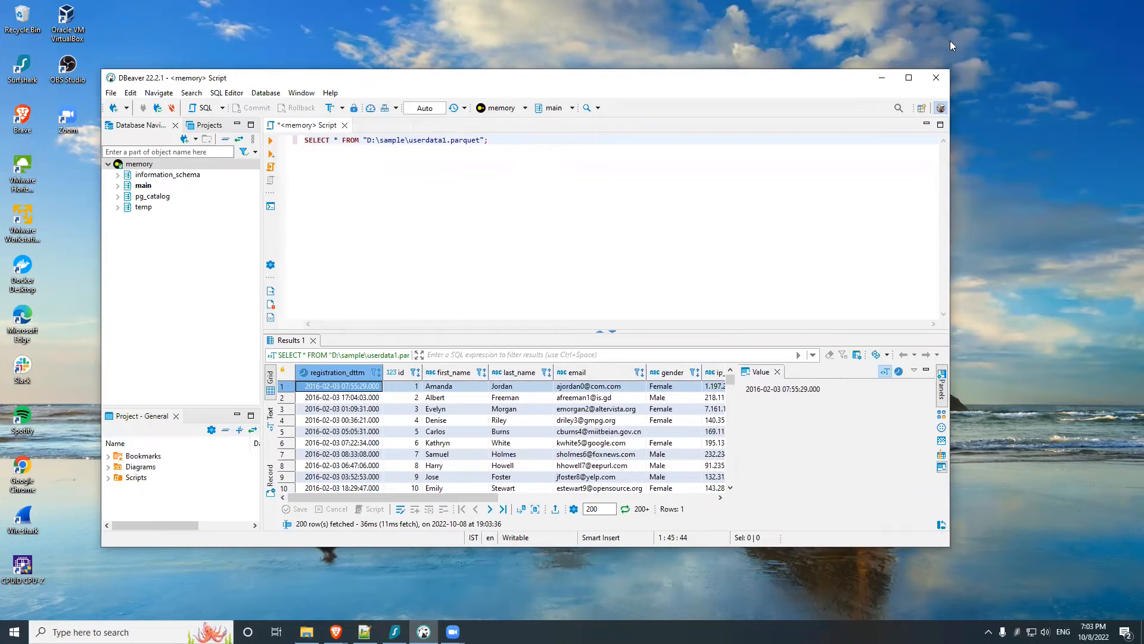
{"action": "left_click", "coordinate": [911, 76]}
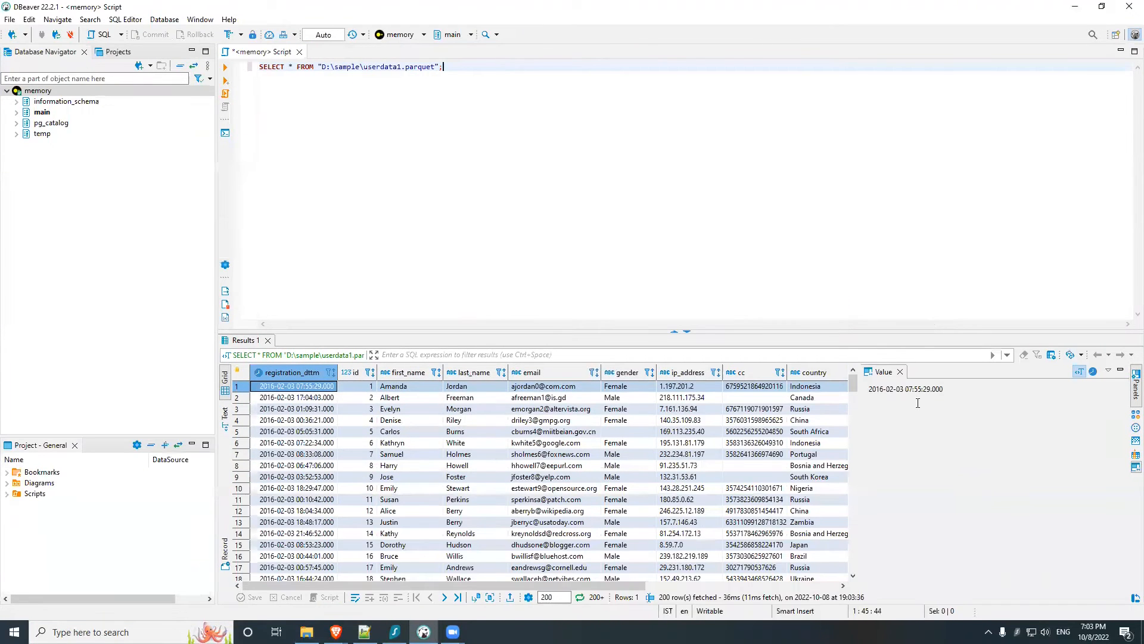
{"action": "left_click", "coordinate": [900, 373]}
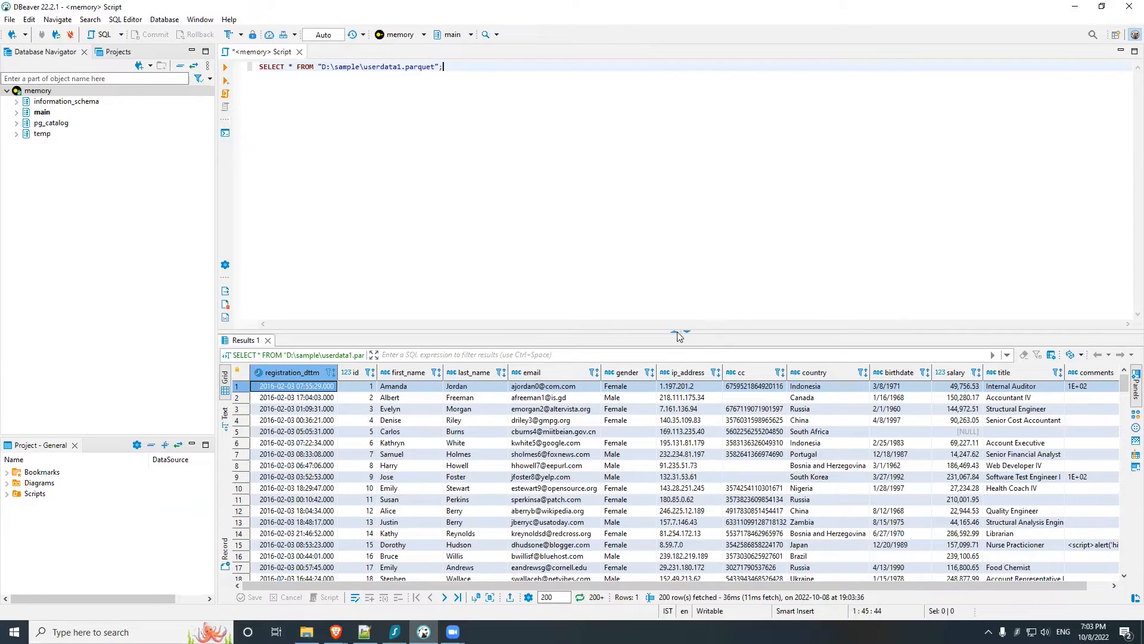
{"action": "left_click_drag", "start_coordinate": [671, 331], "coordinate": [647, 199]}
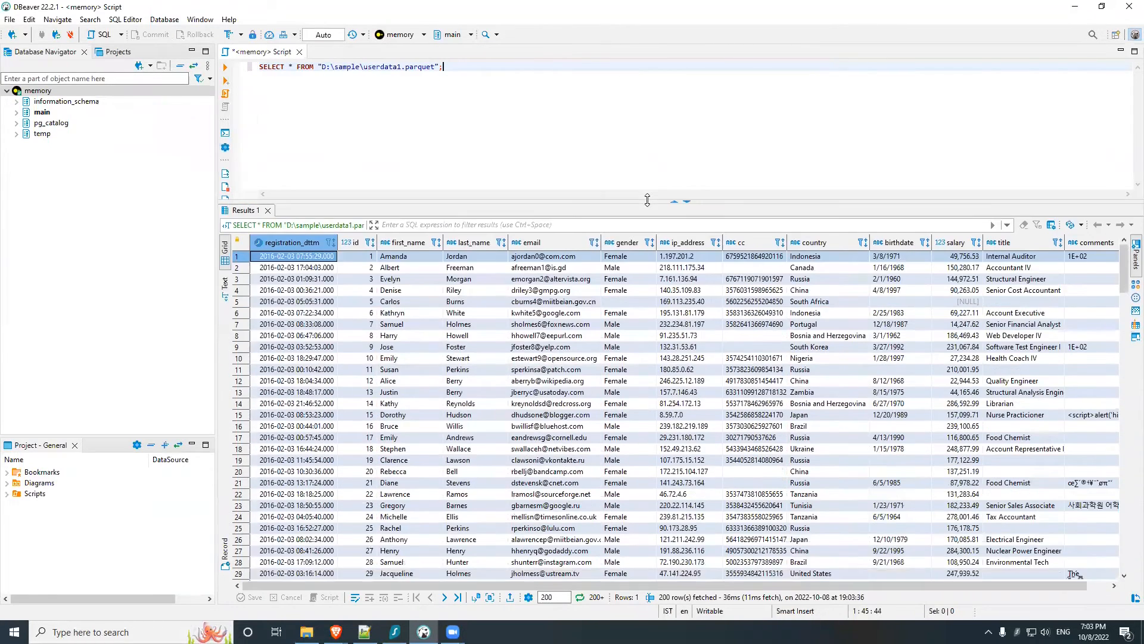
{"action": "scroll", "coordinate": [640, 363], "scroll_direction": "down", "scroll_amount": 6}
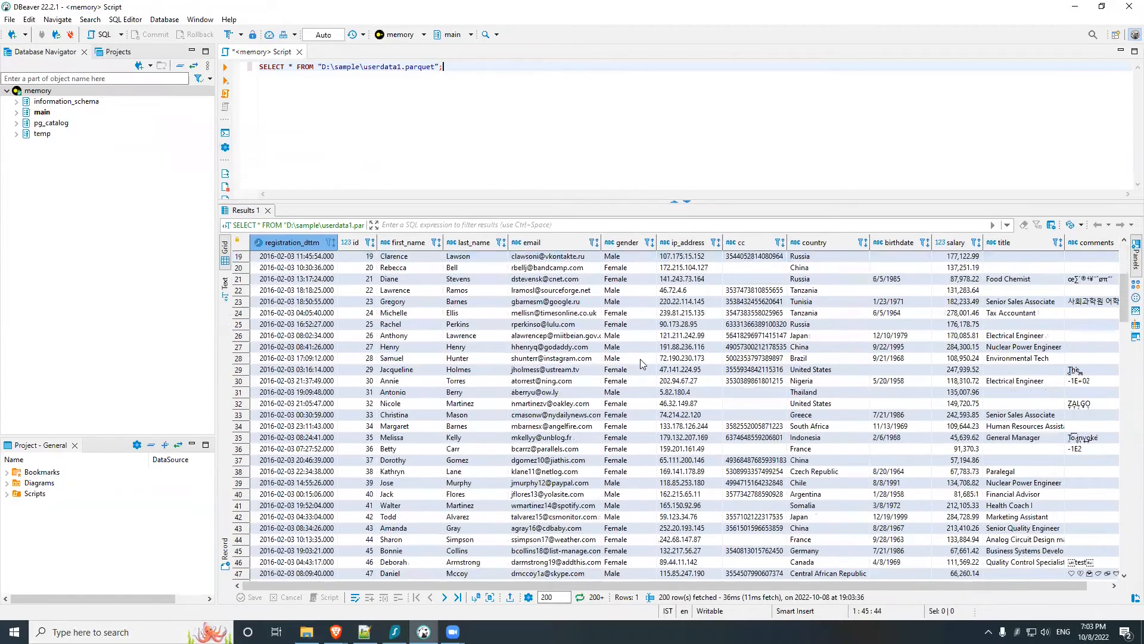
{"action": "scroll", "coordinate": [640, 361], "scroll_direction": "down", "scroll_amount": 13}
{"action": "scroll", "coordinate": [636, 358], "scroll_direction": "up", "scroll_amount": 19}
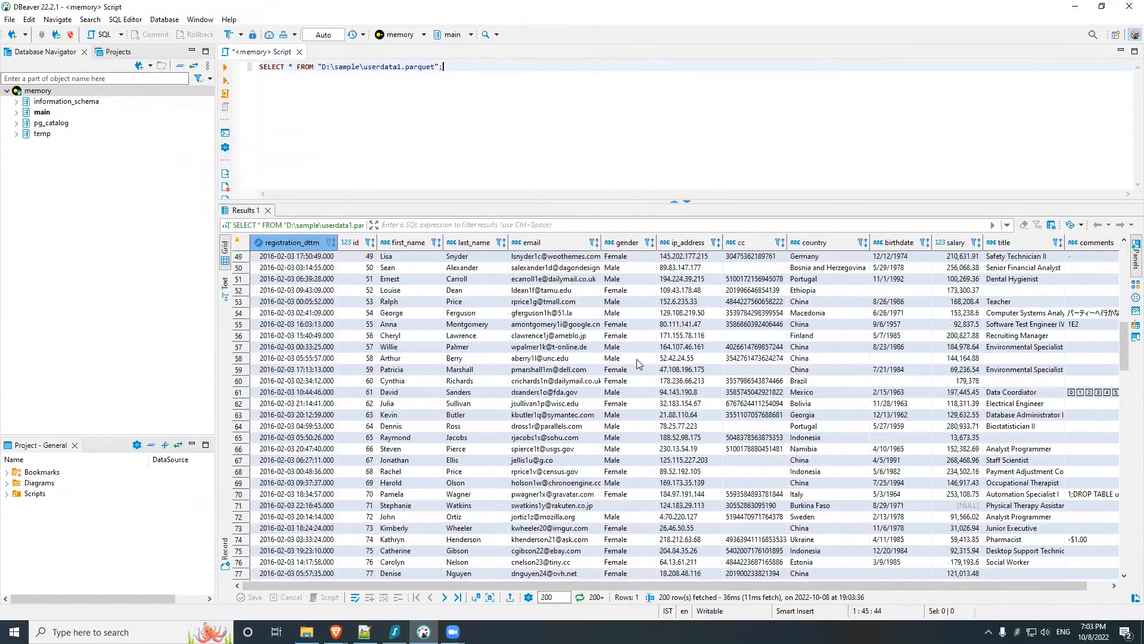
Step: Add the filter "where id = 3" to the Parquet query and run it
{"action": "double_click", "coordinate": [291, 66]}
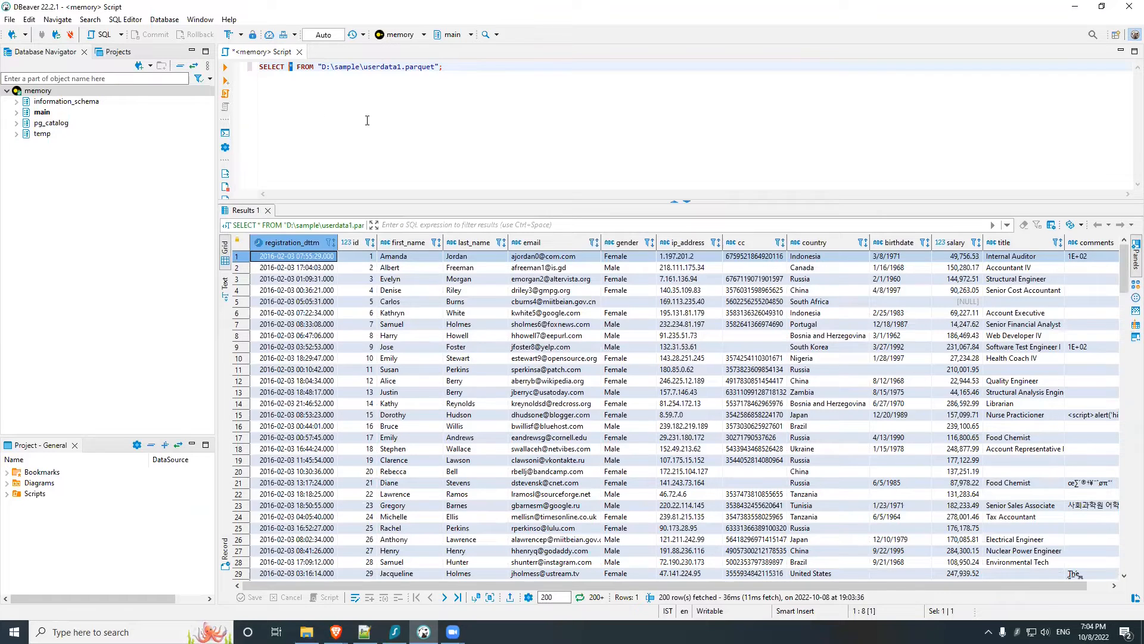
{"action": "left_click", "coordinate": [490, 105]}
{"action": "type", "text": "wh"}
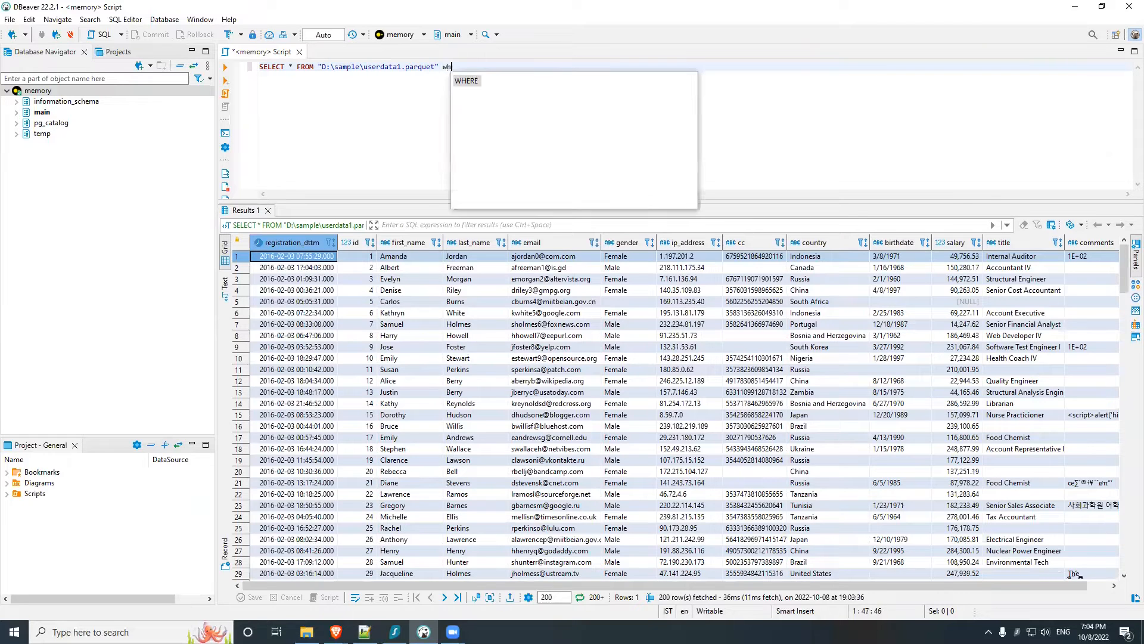
{"action": "type", "text": "ere ="}
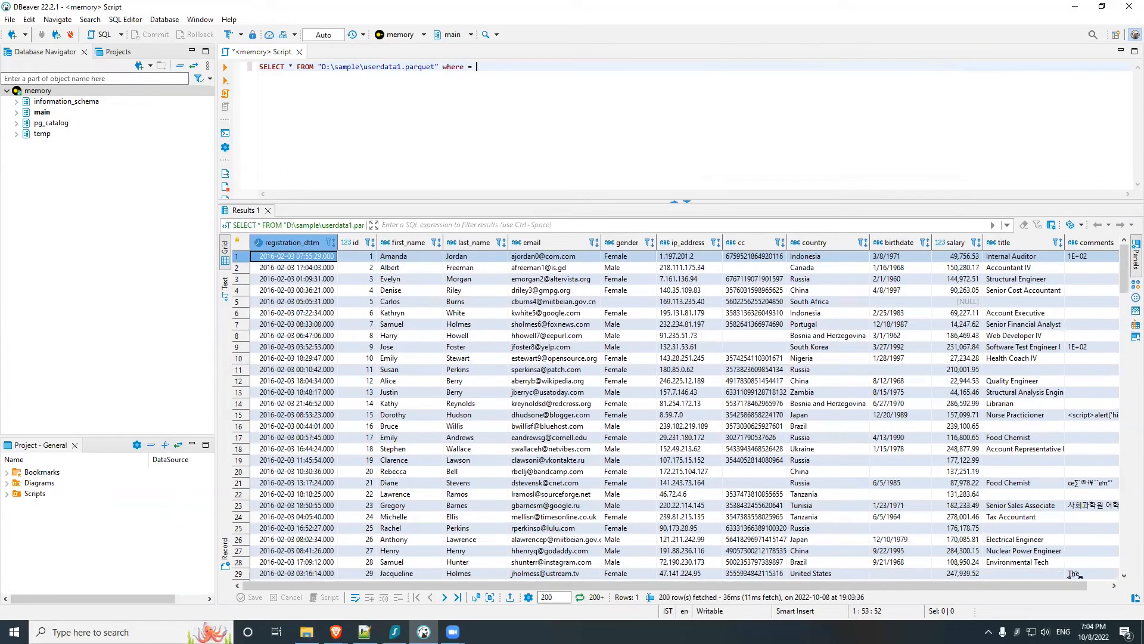
{"action": "key", "text": "BackSpace"}
{"action": "type", "text": "id = 3;"}
{"action": "left_click", "coordinate": [225, 67]}
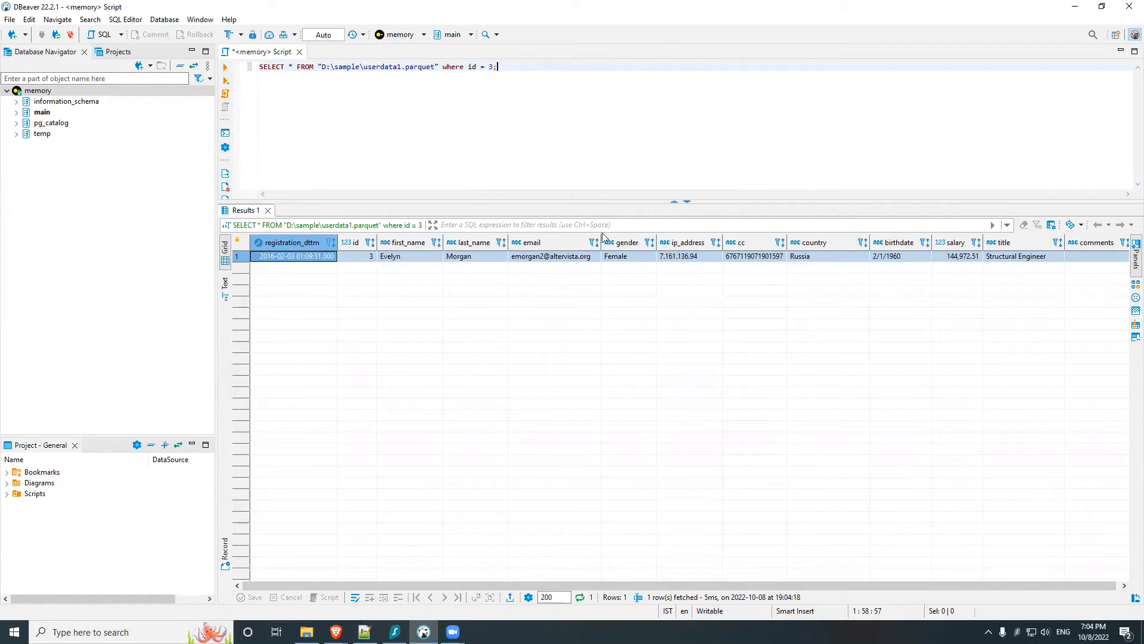
{"action": "left_click_drag", "start_coordinate": [581, 584], "coordinate": [615, 544]}
Step: Switch to the DuckDB Parquet documentation in Brave and examine the example queries, single-file reads, multi-file reads and glob syntax
{"action": "mouse_move", "coordinate": [335, 632]}
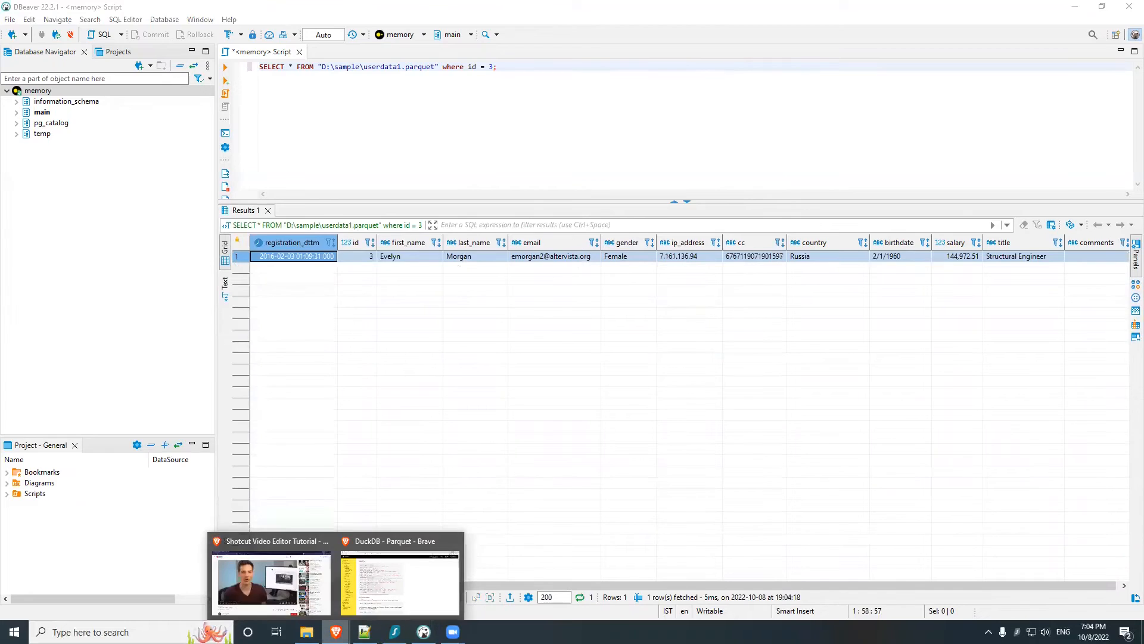
{"action": "left_click", "coordinate": [372, 582]}
{"action": "scroll", "coordinate": [442, 180], "scroll_direction": "down", "scroll_amount": 3}
{"action": "scroll", "coordinate": [441, 180], "scroll_direction": "up", "scroll_amount": 3}
{"action": "scroll", "coordinate": [444, 179], "scroll_direction": "up", "scroll_amount": 2}
{"action": "scroll", "coordinate": [443, 179], "scroll_direction": "down", "scroll_amount": 6}
{"action": "scroll", "coordinate": [443, 179], "scroll_direction": "up", "scroll_amount": 7}
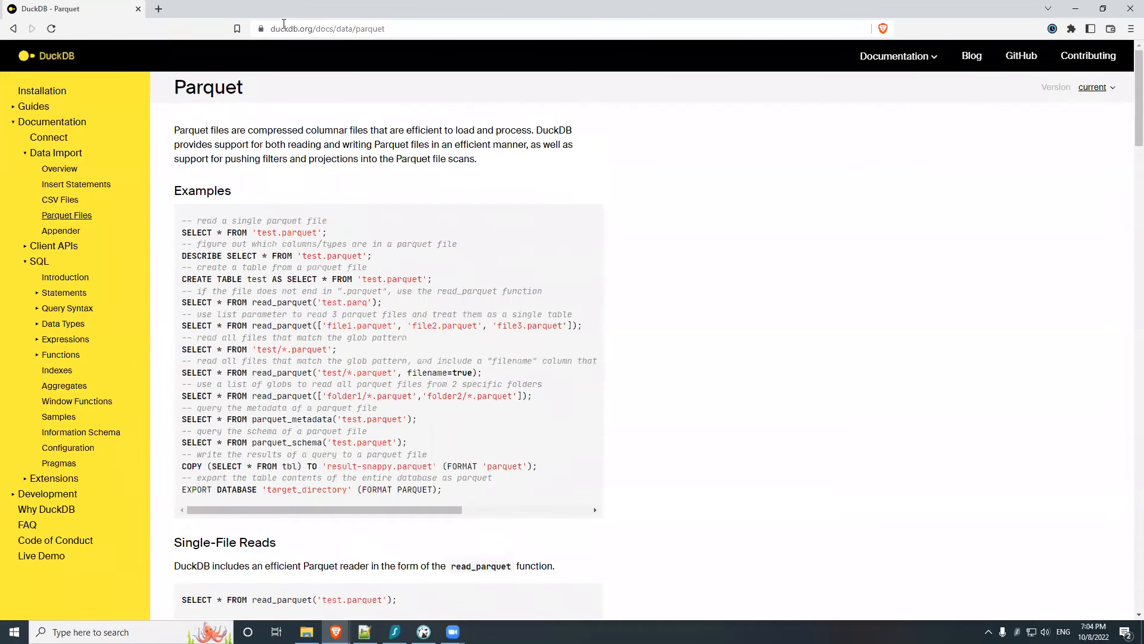
{"action": "scroll", "coordinate": [406, 222], "scroll_direction": "down", "scroll_amount": 3}
{"action": "scroll", "coordinate": [386, 220], "scroll_direction": "up", "scroll_amount": 3}
{"action": "scroll", "coordinate": [382, 220], "scroll_direction": "down", "scroll_amount": 5}
{"action": "scroll", "coordinate": [381, 220], "scroll_direction": "down", "scroll_amount": 5}
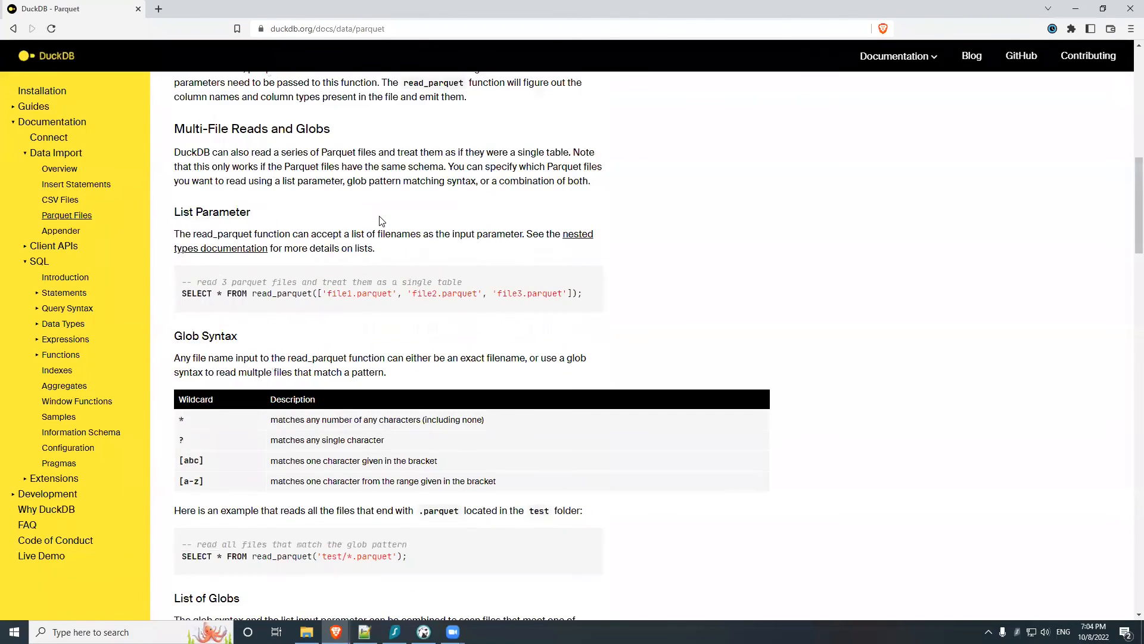
{"action": "scroll", "coordinate": [381, 220], "scroll_direction": "up", "scroll_amount": 8}
{"action": "scroll", "coordinate": [406, 225], "scroll_direction": "up", "scroll_amount": 2}
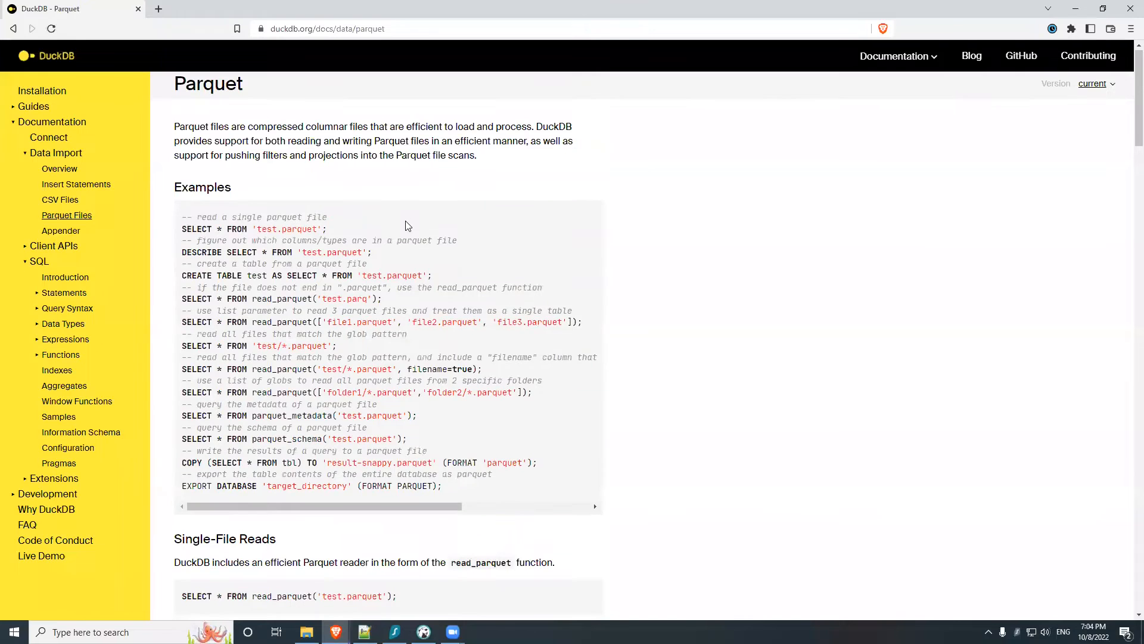
{"action": "scroll", "coordinate": [404, 224], "scroll_direction": "down", "scroll_amount": 5}
{"action": "scroll", "coordinate": [312, 324], "scroll_direction": "down", "scroll_amount": 2}
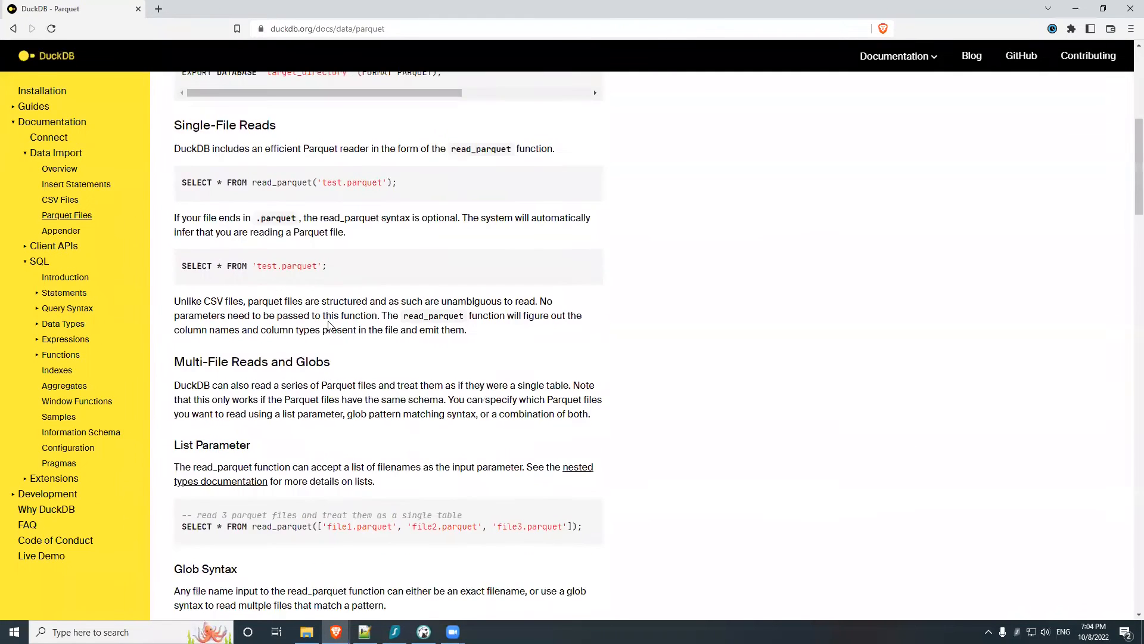
Step: Examine the documentation's sections on list parameters, glob syntax, lists of globs and the filename parameter
{"action": "scroll", "coordinate": [330, 326], "scroll_direction": "down", "scroll_amount": 3}
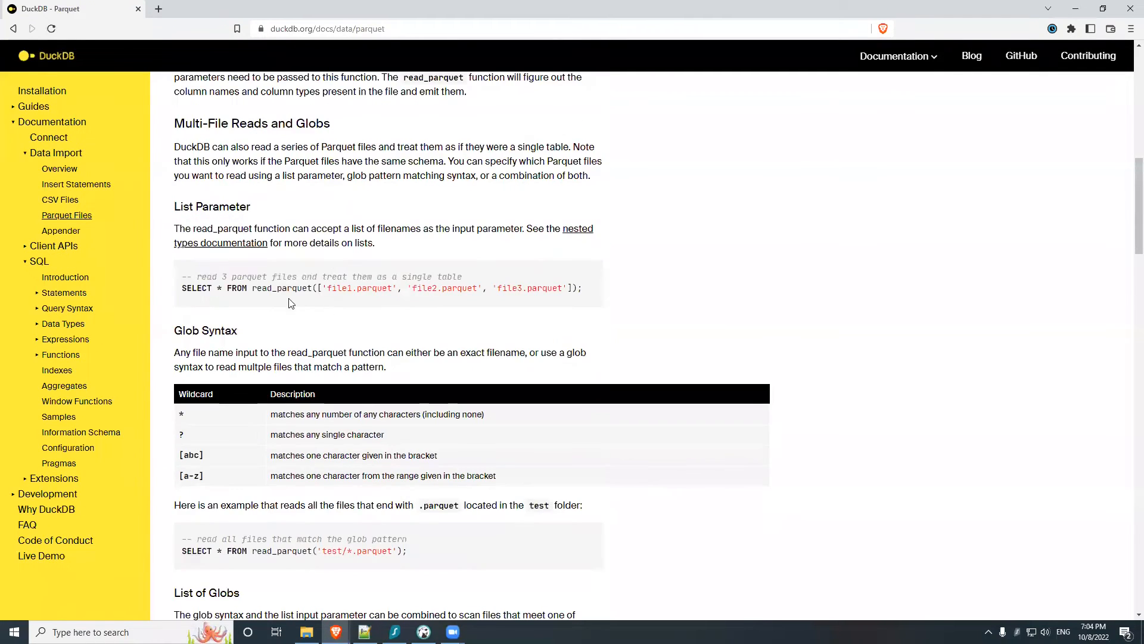
{"action": "left_click_drag", "start_coordinate": [277, 288], "coordinate": [556, 285]}
{"action": "scroll", "coordinate": [555, 290], "scroll_direction": "down", "scroll_amount": 4}
{"action": "scroll", "coordinate": [554, 289], "scroll_direction": "down", "scroll_amount": 4}
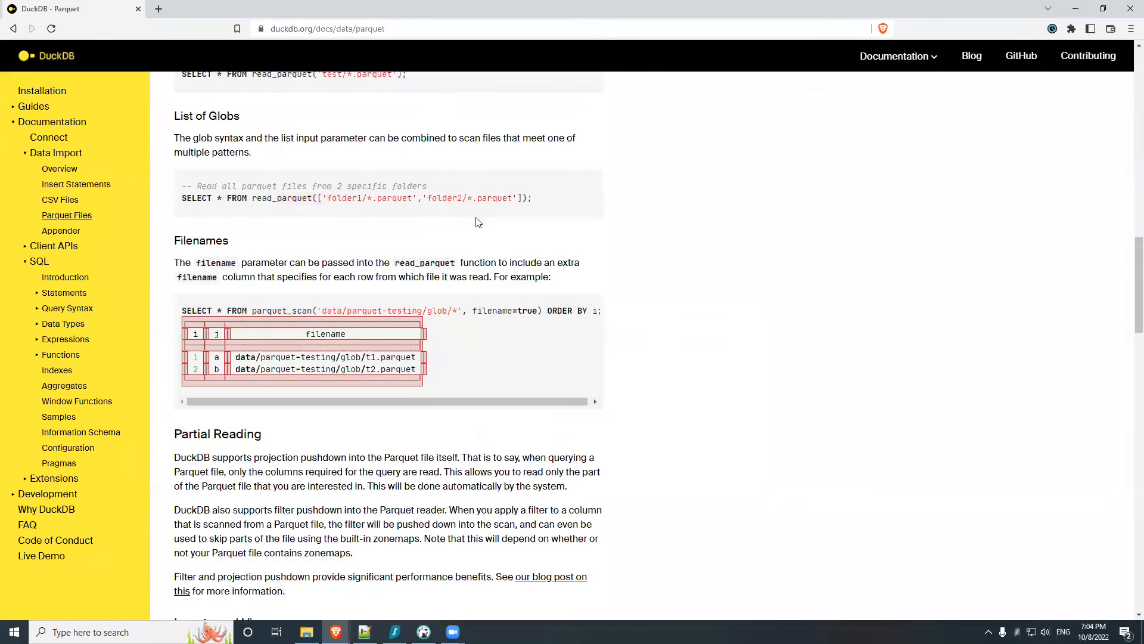
{"action": "scroll", "coordinate": [256, 302], "scroll_direction": "up", "scroll_amount": 3}
{"action": "left_click_drag", "start_coordinate": [255, 298], "coordinate": [210, 294]}
{"action": "scroll", "coordinate": [730, 298], "scroll_direction": "down", "scroll_amount": 1}
{"action": "scroll", "coordinate": [731, 302], "scroll_direction": "down", "scroll_amount": 6}
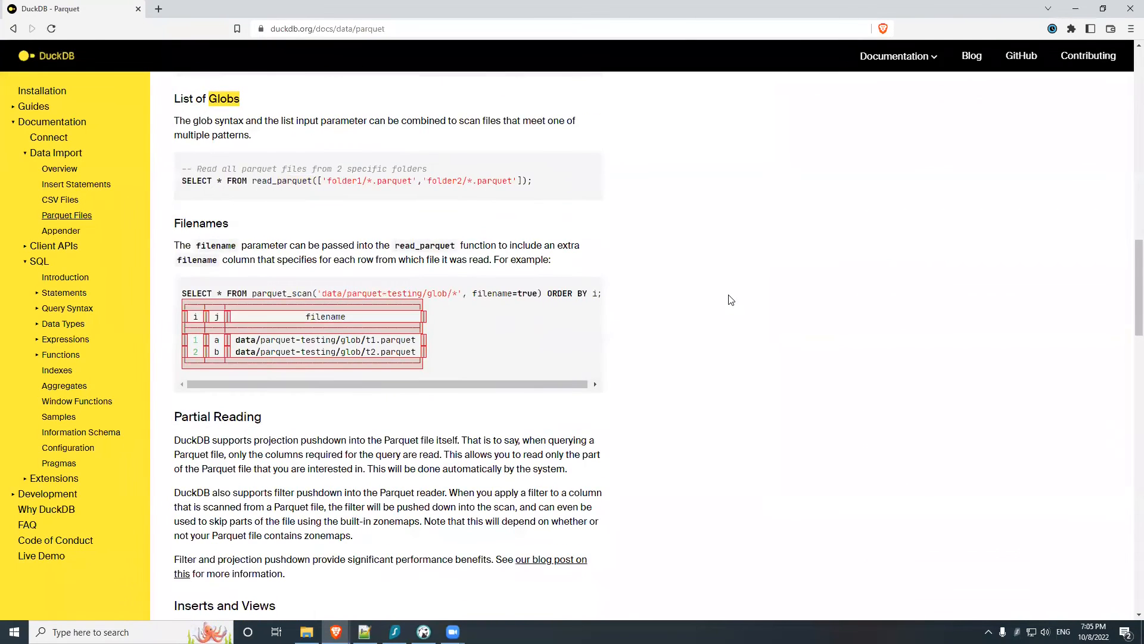
{"action": "left_click_drag", "start_coordinate": [174, 200], "coordinate": [334, 231]}
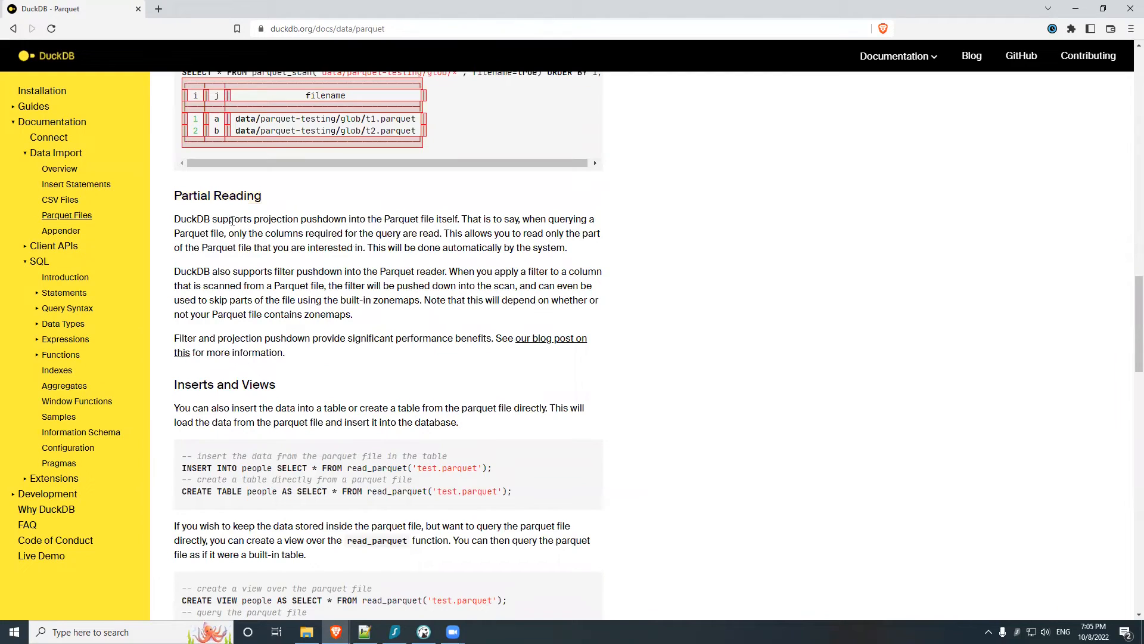
Step: Read the documentation on partial reading with projection and filter pushdown, inserts and views, and Parquet metadata
{"action": "left_click_drag", "start_coordinate": [240, 225], "coordinate": [284, 260]}
{"action": "left_click", "coordinate": [283, 259]}
{"action": "left_click_drag", "start_coordinate": [268, 272], "coordinate": [333, 272]}
{"action": "left_click_drag", "start_coordinate": [250, 233], "coordinate": [299, 233]}
{"action": "scroll", "coordinate": [368, 263], "scroll_direction": "down", "scroll_amount": 1}
{"action": "scroll", "coordinate": [784, 299], "scroll_direction": "down", "scroll_amount": 6}
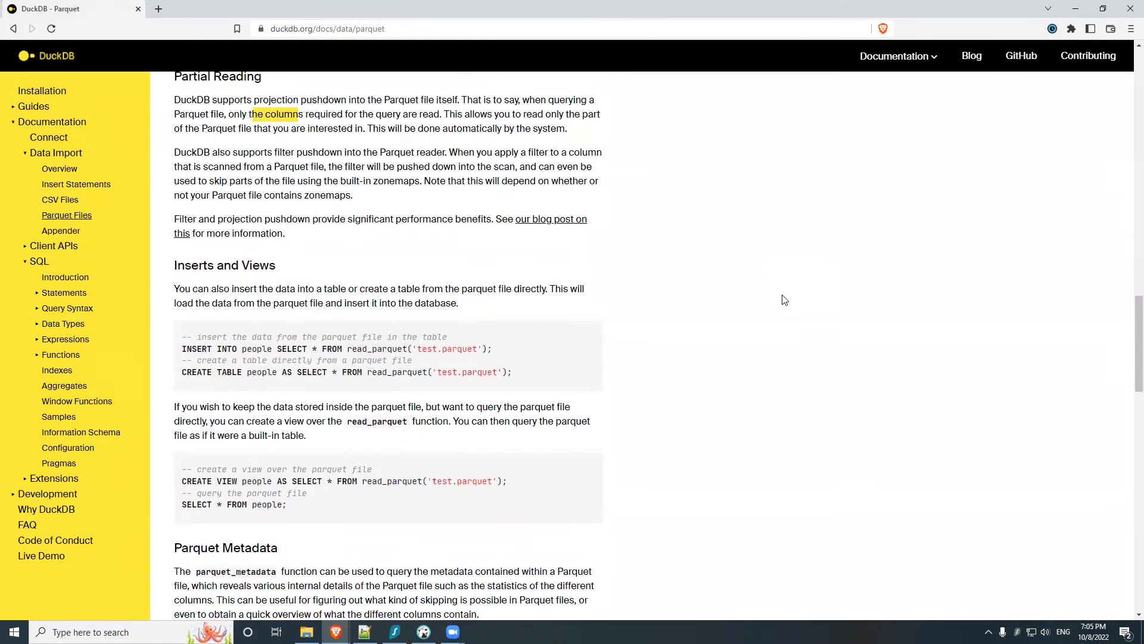
{"action": "scroll", "coordinate": [796, 298], "scroll_direction": "down", "scroll_amount": 10}
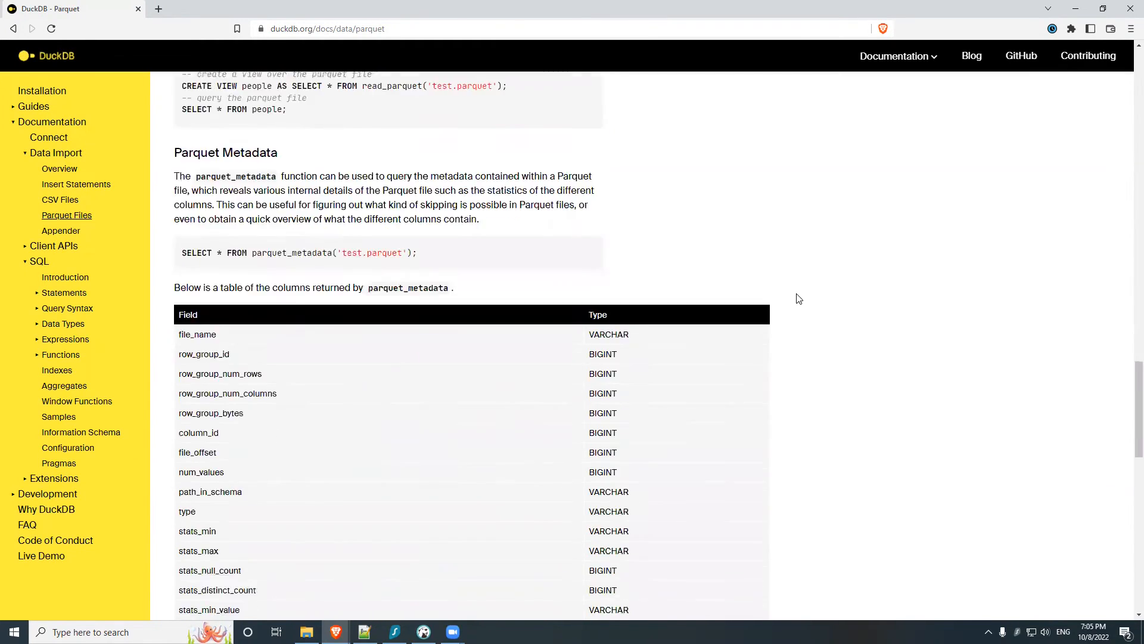
{"action": "scroll", "coordinate": [800, 299], "scroll_direction": "up", "scroll_amount": 10}
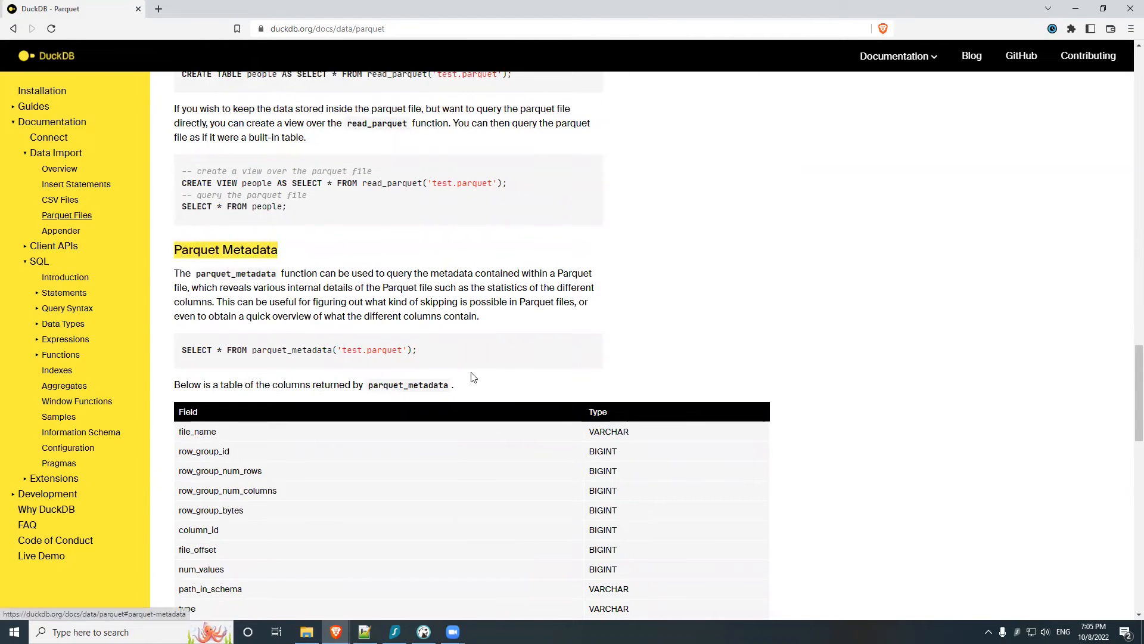
Step: Copy parquet_metadata( from the documentation, switch to DBeaver, change the query to SELECT * FROM parquet_metadata("D:\sample\userdata1.parquet"); without the id filter, and run it
{"action": "left_click_drag", "start_coordinate": [251, 349], "coordinate": [337, 350]}
{"action": "key", "text": "ctrl+c"}
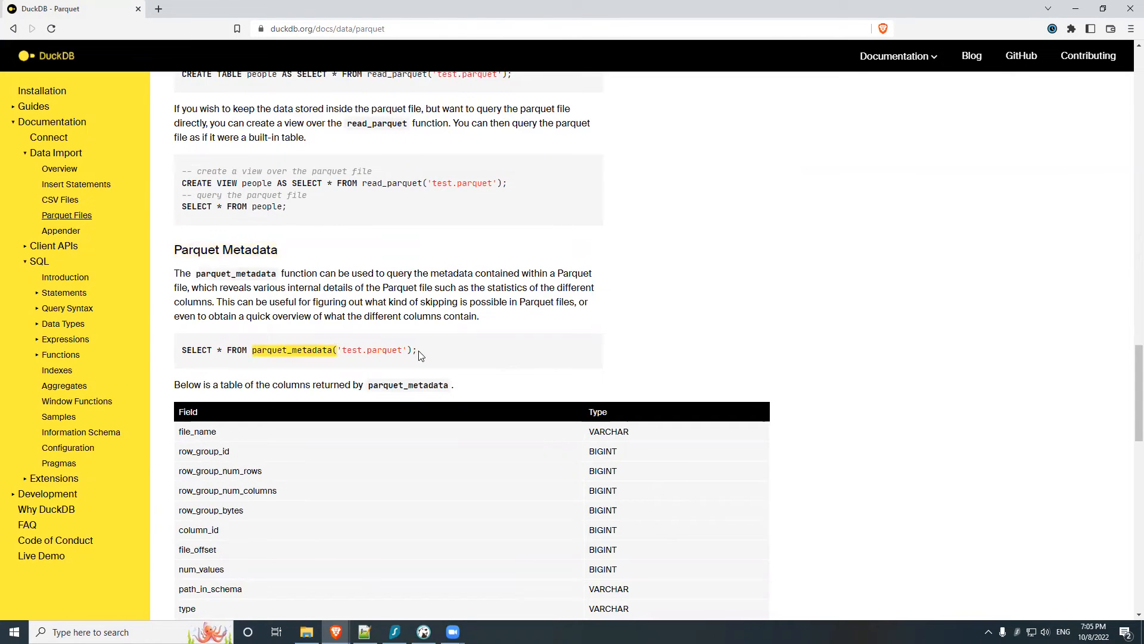
{"action": "left_click", "coordinate": [423, 632]}
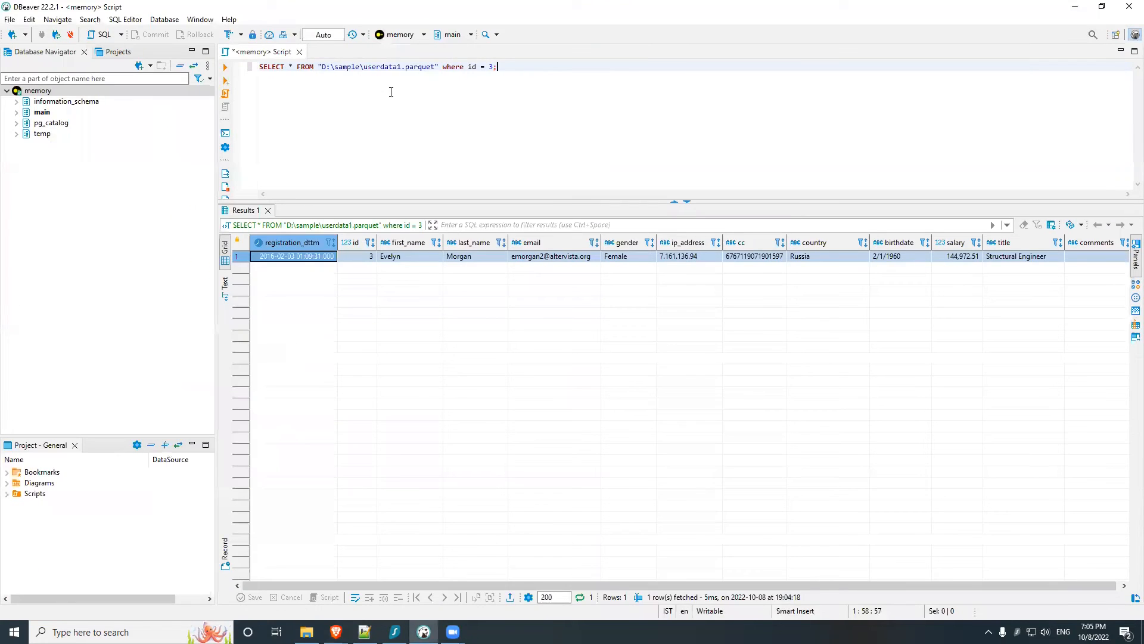
{"action": "left_click_drag", "start_coordinate": [498, 66], "coordinate": [443, 67]}
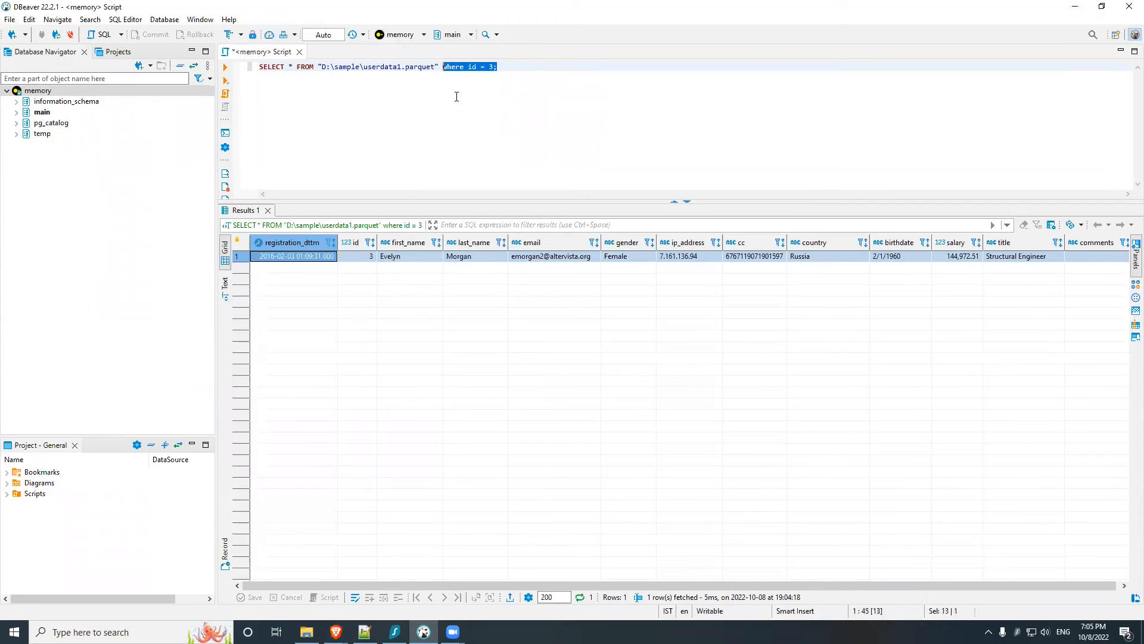
{"action": "key", "text": "BackSpace"}
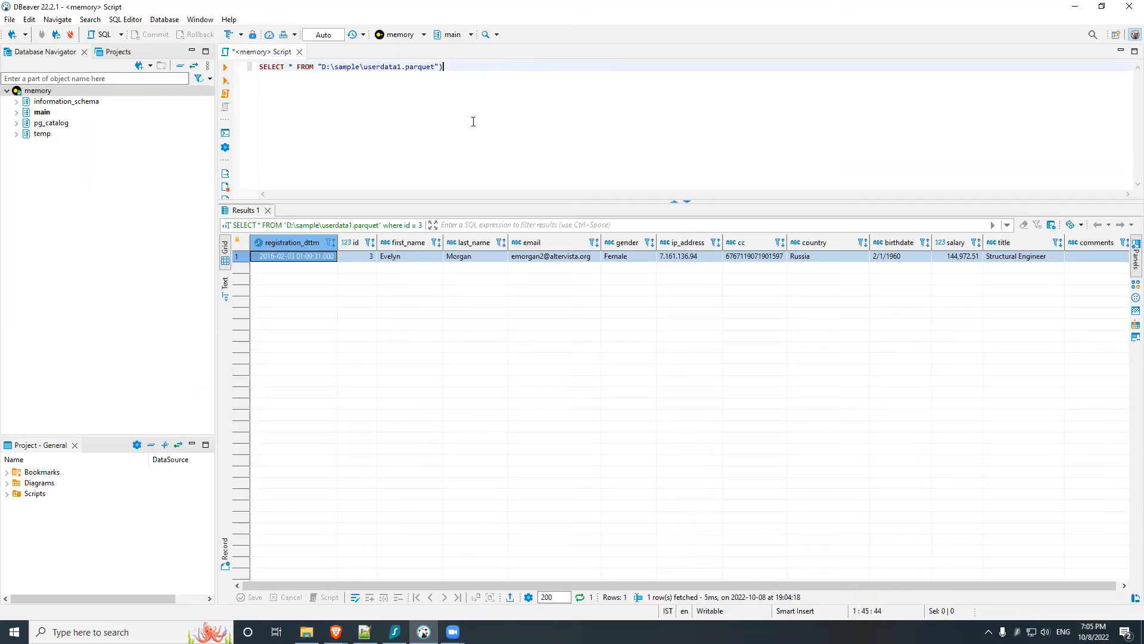
{"action": "key", "text": "ctrl+v"}
{"action": "left_click", "coordinate": [365, 66]}
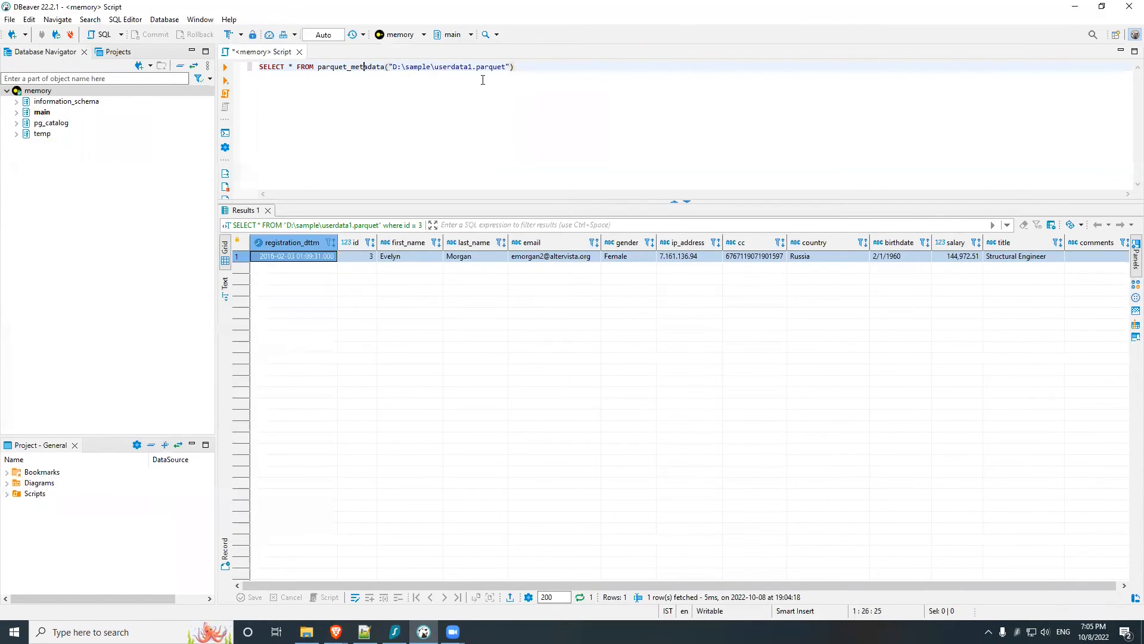
{"action": "left_click", "coordinate": [516, 68]}
{"action": "left_click", "coordinate": [225, 67]}
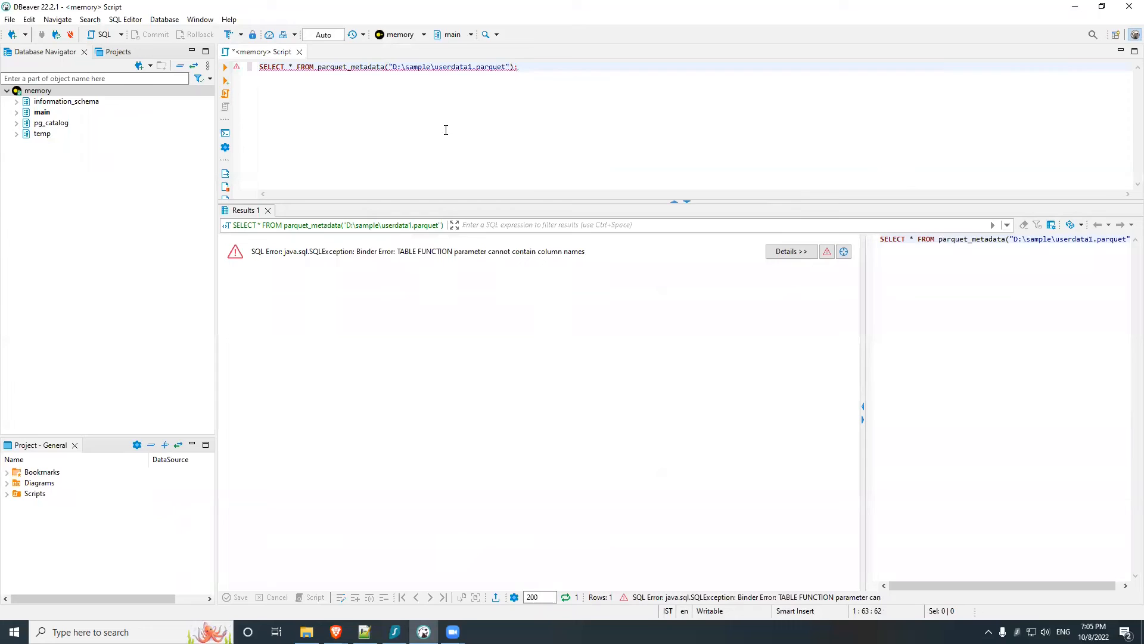
Step: Put the file path in single quotes, as parquet_metadata('D:\sample\userdata1.parquet'), rerun the query and look through the metadata columns
{"action": "left_click", "coordinate": [392, 67]}
{"action": "type", "text": ";"}
{"action": "left_click", "coordinate": [229, 67]}
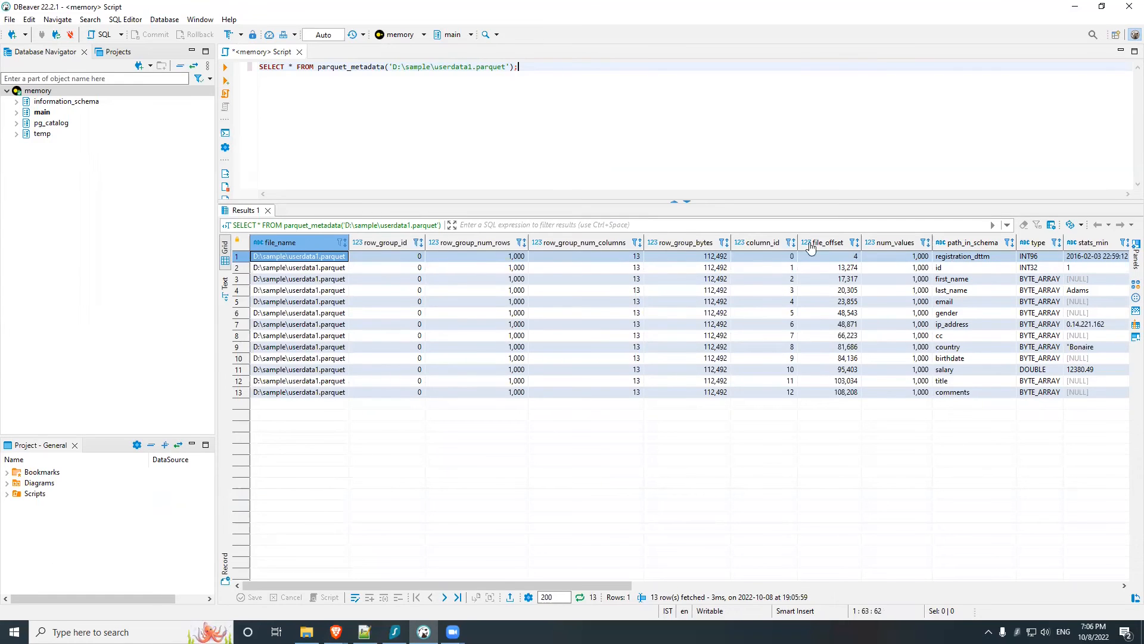
{"action": "left_click_drag", "start_coordinate": [482, 585], "coordinate": [685, 595]}
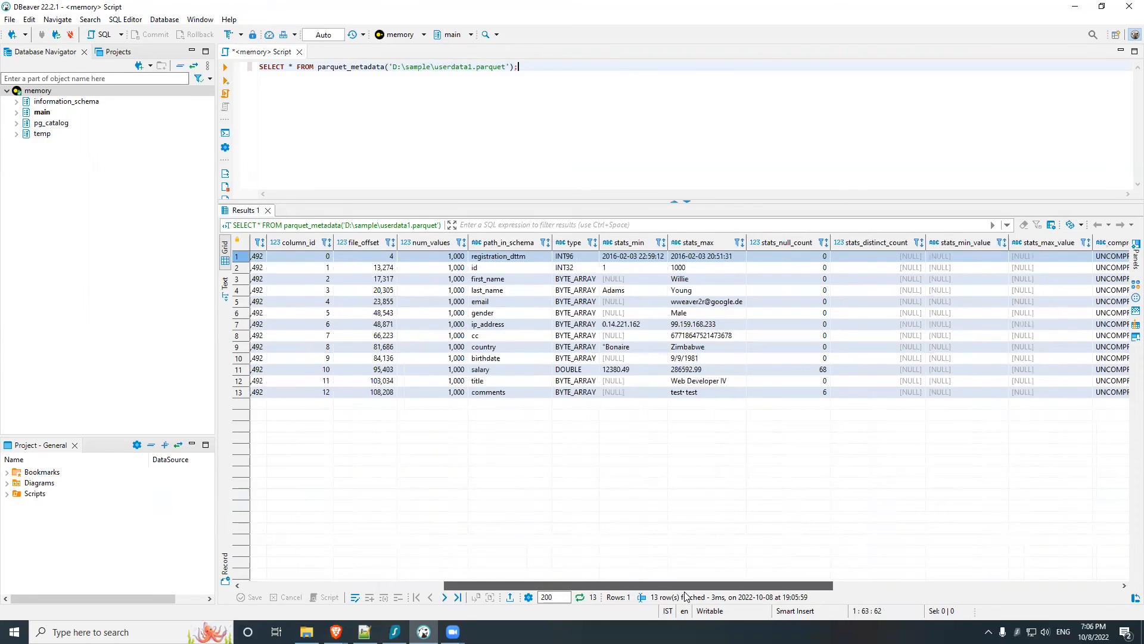
{"action": "left_click_drag", "start_coordinate": [685, 596], "coordinate": [449, 499]}
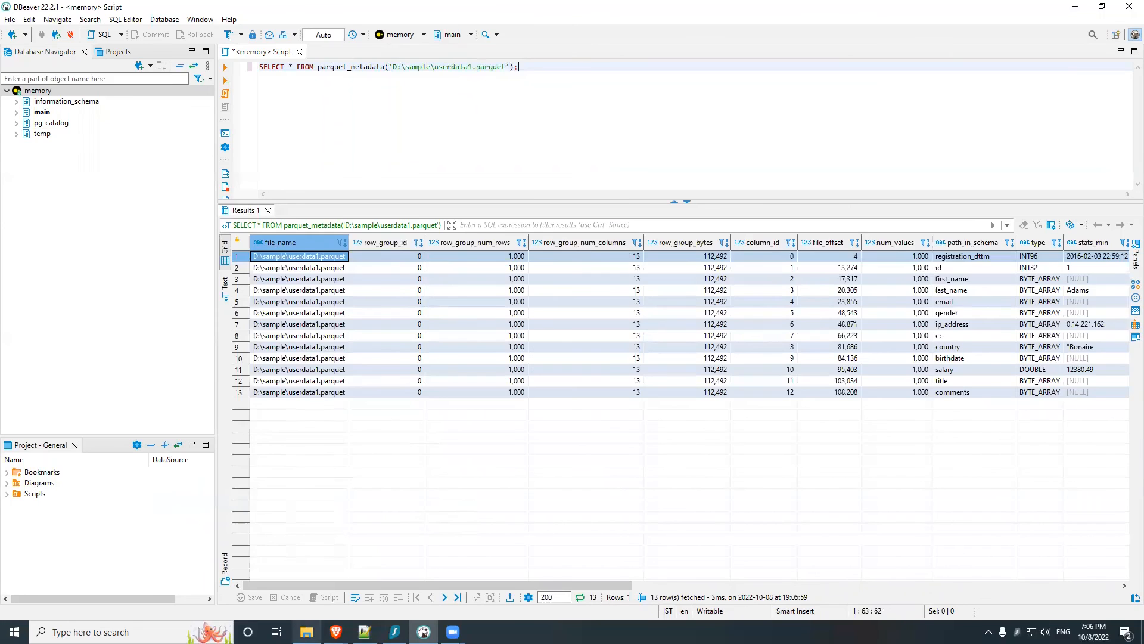
Step: Switch back to the DuckDB documentation in Brave and review the Writing to Parquet Files, Filenames, Single-File Reads and Examples sections
{"action": "left_click", "coordinate": [429, 575]}
{"action": "scroll", "coordinate": [449, 172], "scroll_direction": "down", "scroll_amount": 15}
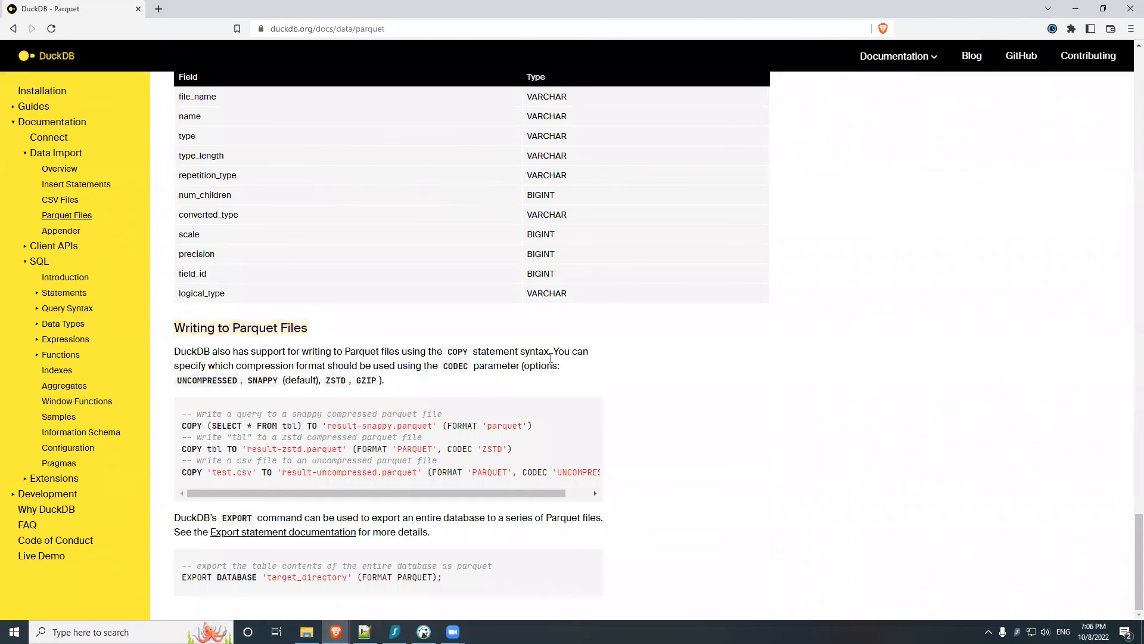
{"action": "scroll", "coordinate": [519, 337], "scroll_direction": "up", "scroll_amount": 5}
{"action": "scroll", "coordinate": [516, 333], "scroll_direction": "up", "scroll_amount": 12}
{"action": "scroll", "coordinate": [516, 334], "scroll_direction": "up", "scroll_amount": 20}
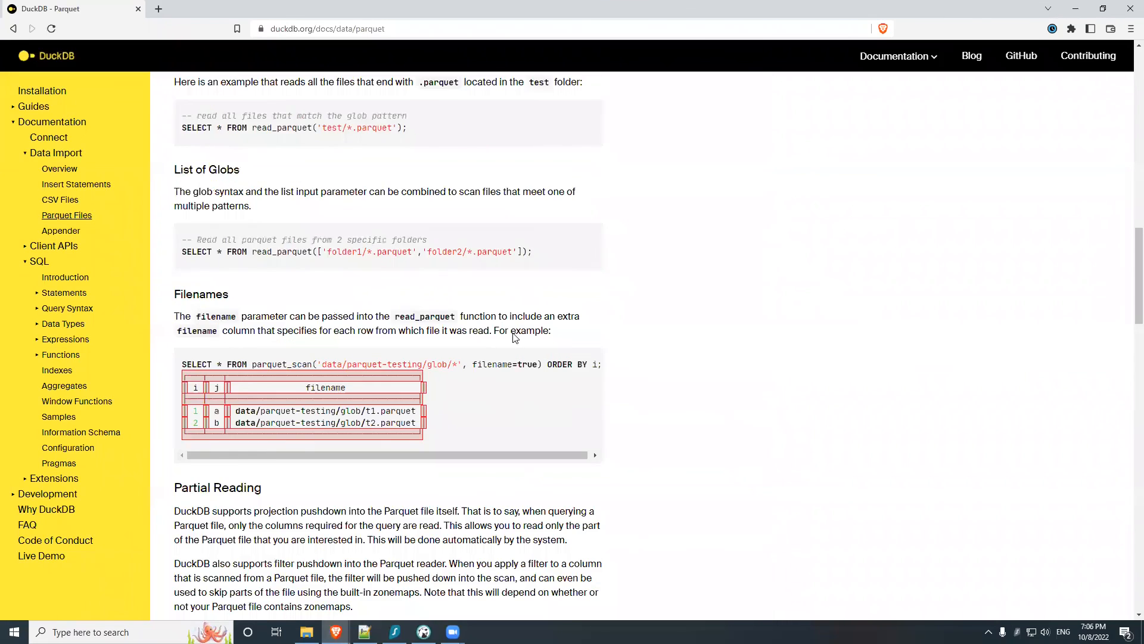
{"action": "scroll", "coordinate": [486, 312], "scroll_direction": "down", "scroll_amount": 13}
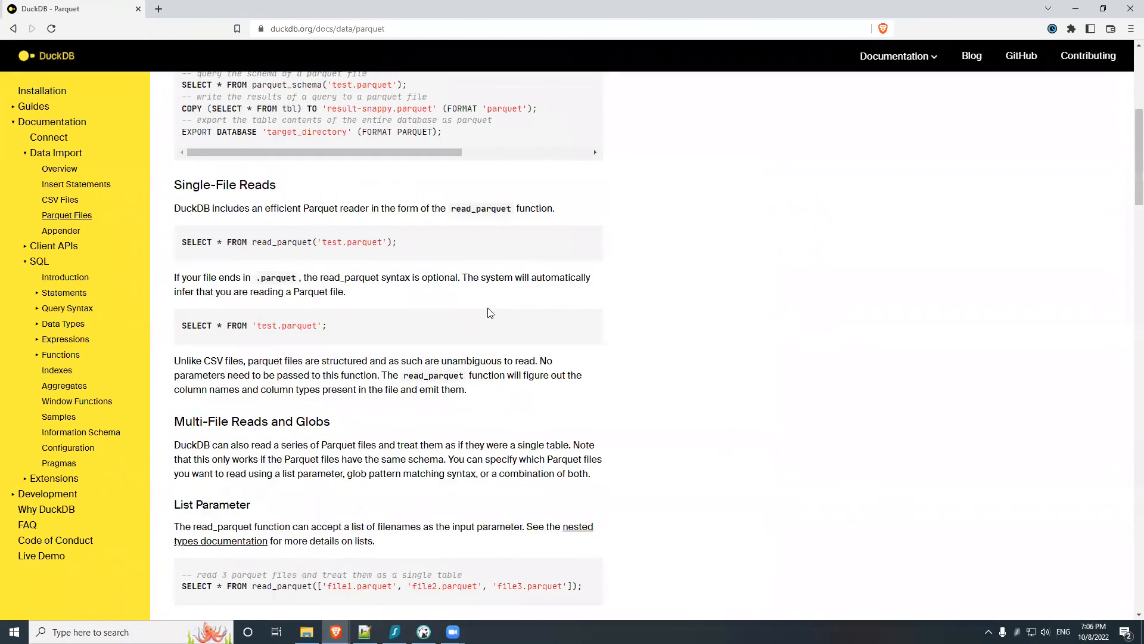
{"action": "scroll", "coordinate": [524, 298], "scroll_direction": "down", "scroll_amount": 7}
{"action": "scroll", "coordinate": [524, 298], "scroll_direction": "up", "scroll_amount": 18}
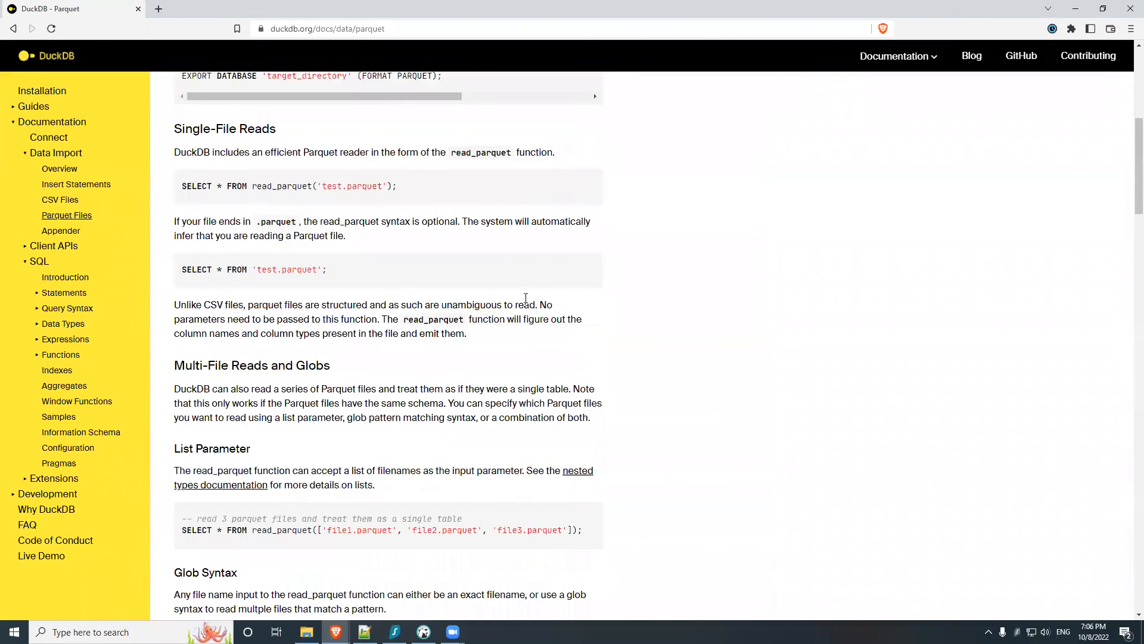
{"action": "scroll", "coordinate": [695, 267], "scroll_direction": "up", "scroll_amount": 1}
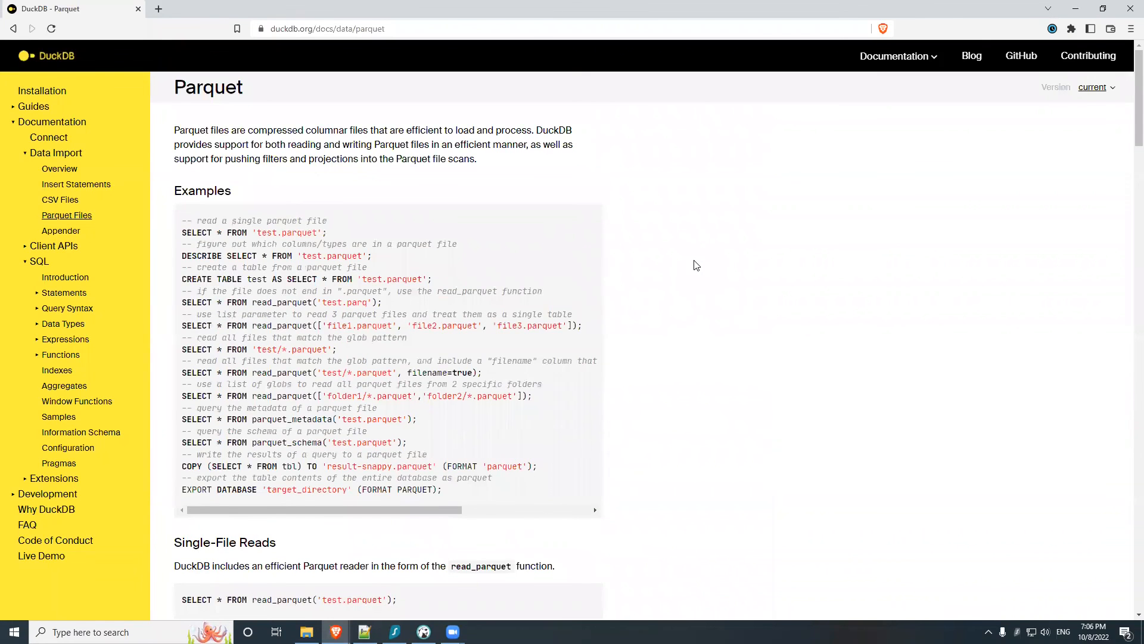
{"action": "scroll", "coordinate": [691, 262], "scroll_direction": "down", "scroll_amount": 7}
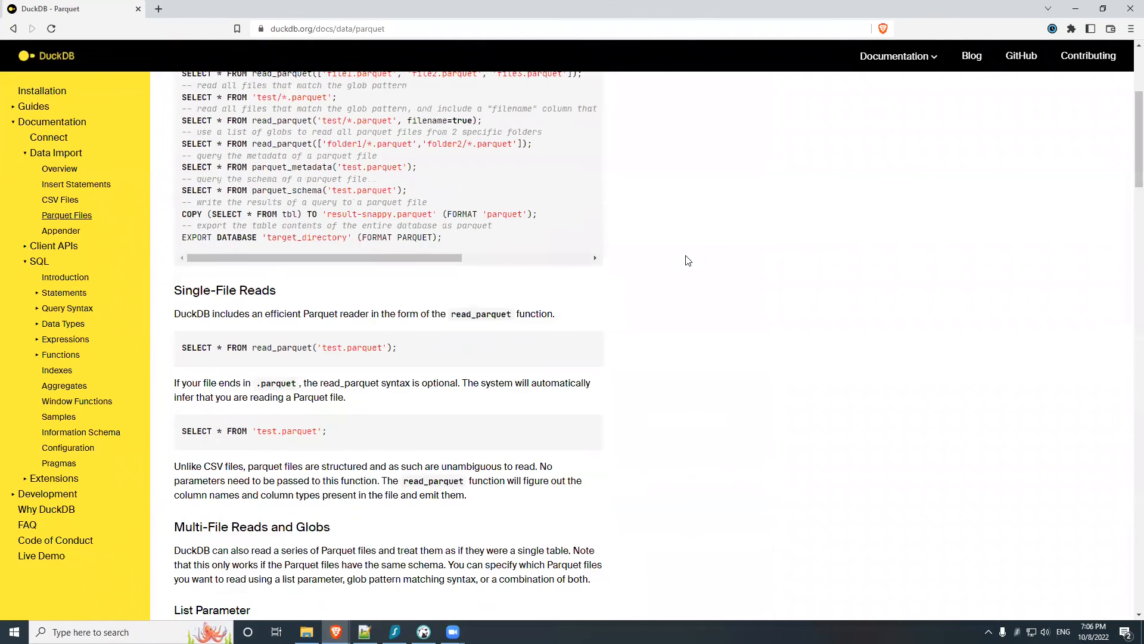
{"action": "scroll", "coordinate": [685, 259], "scroll_direction": "up", "scroll_amount": 7}
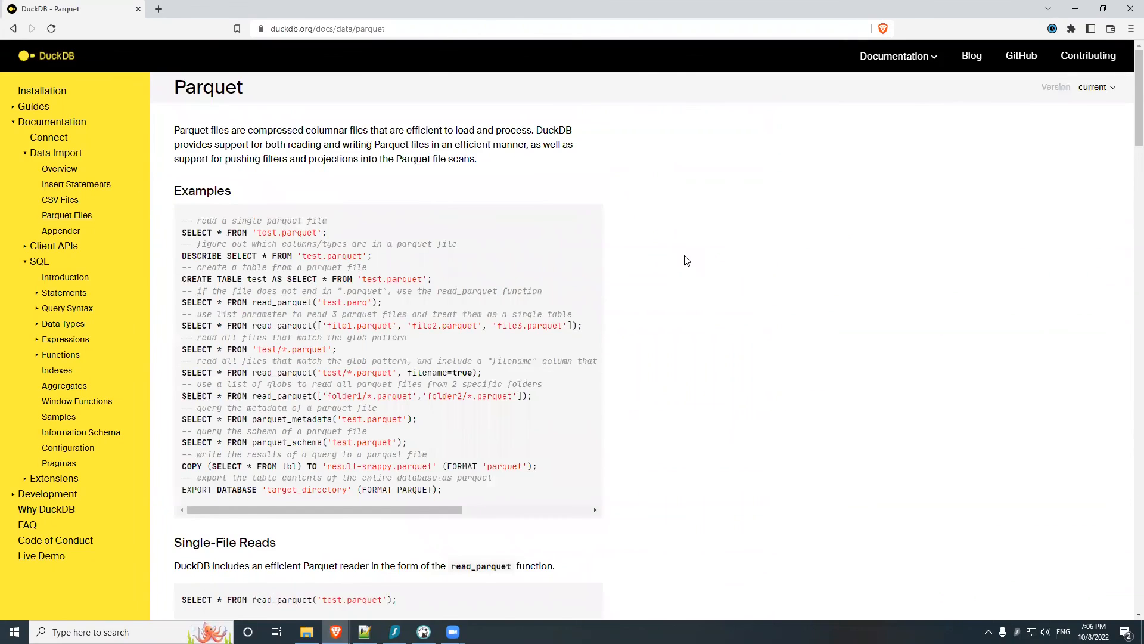
{"action": "scroll", "coordinate": [685, 261], "scroll_direction": "down", "scroll_amount": 5}
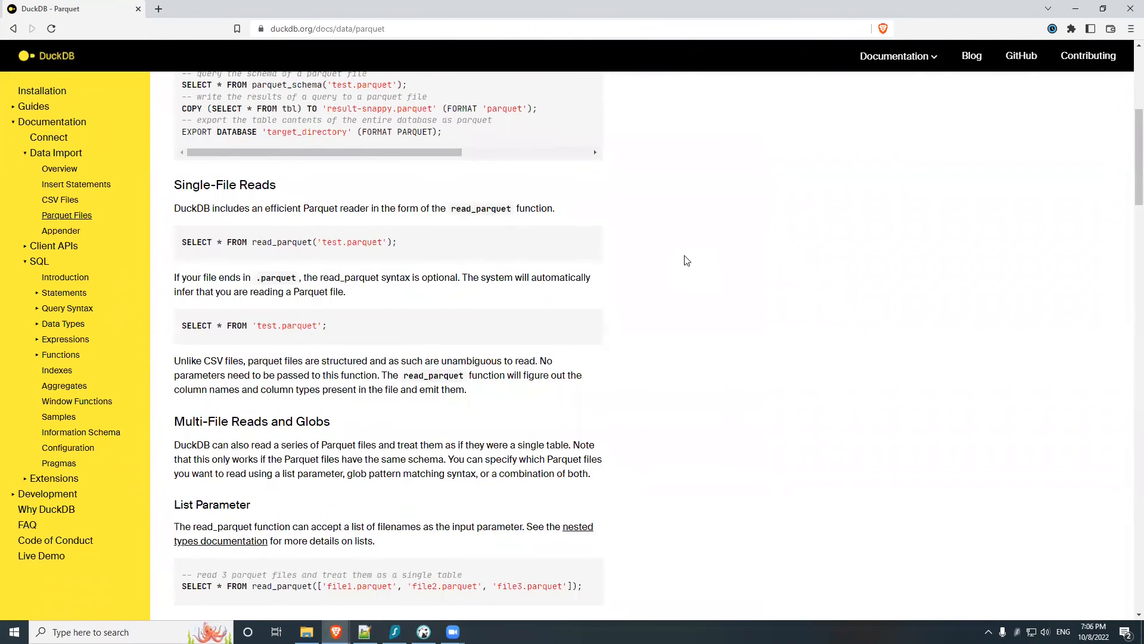
{"action": "scroll", "coordinate": [655, 253], "scroll_direction": "up", "scroll_amount": 5}
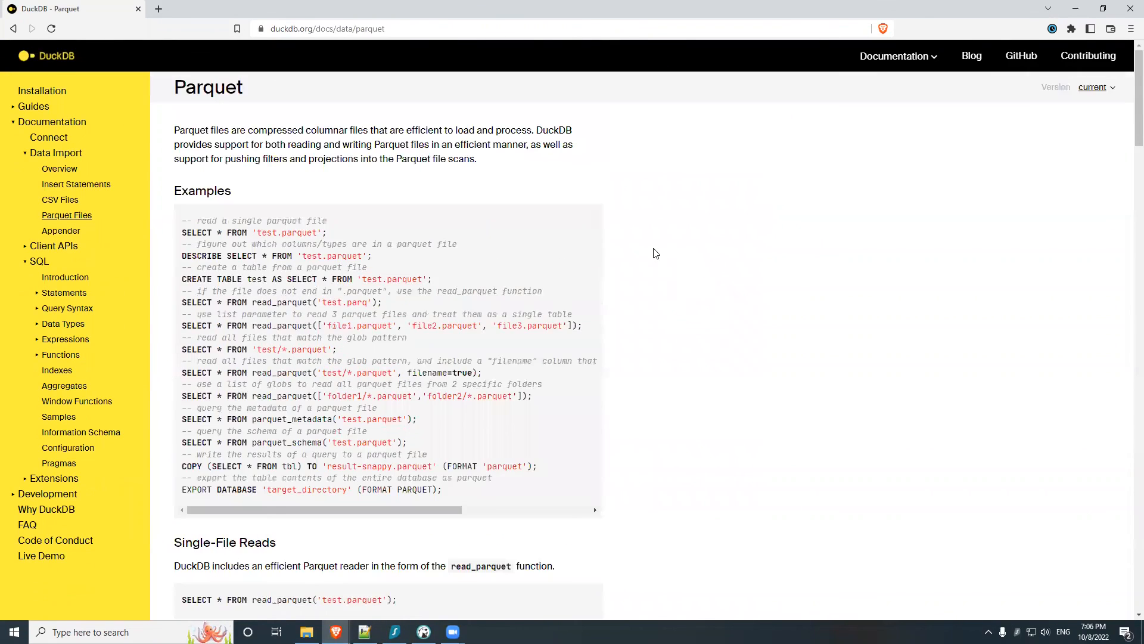